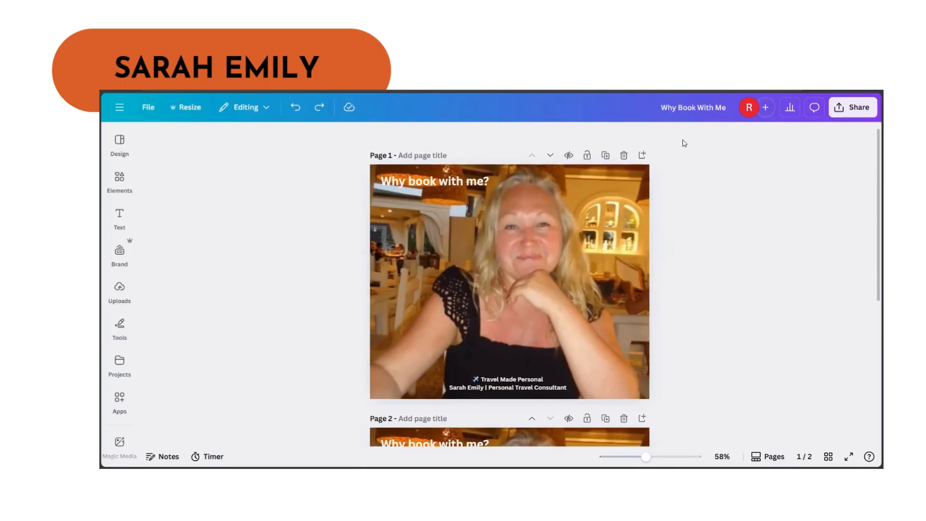
Shrink the full-page portrait photo on page 2 to about half the page width and move it to the page's right side.
{"action": "scroll", "coordinate": [514, 246], "scroll_direction": "down", "scroll_amount": 5}
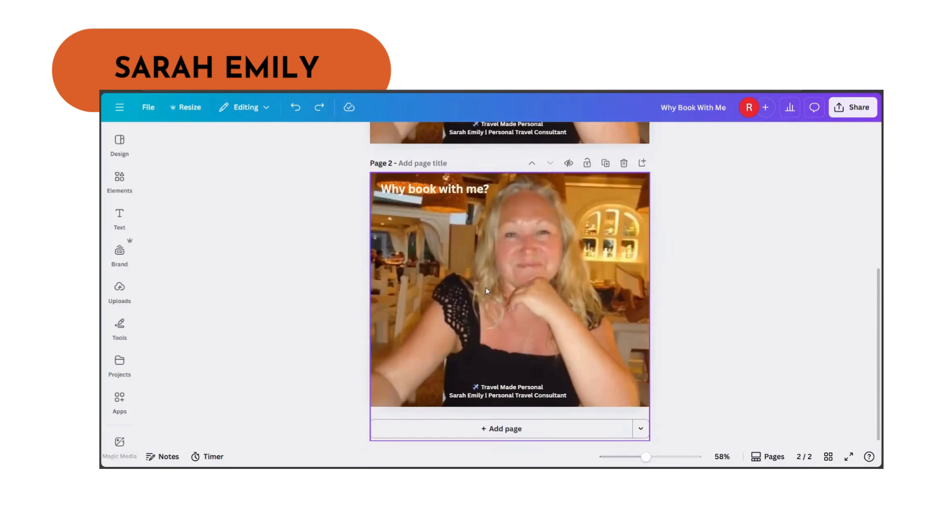
{"action": "scroll", "coordinate": [483, 243], "scroll_direction": "up", "scroll_amount": 3}
{"action": "scroll", "coordinate": [483, 246], "scroll_direction": "down", "scroll_amount": 3}
{"action": "scroll", "coordinate": [483, 255], "scroll_direction": "up", "scroll_amount": 3}
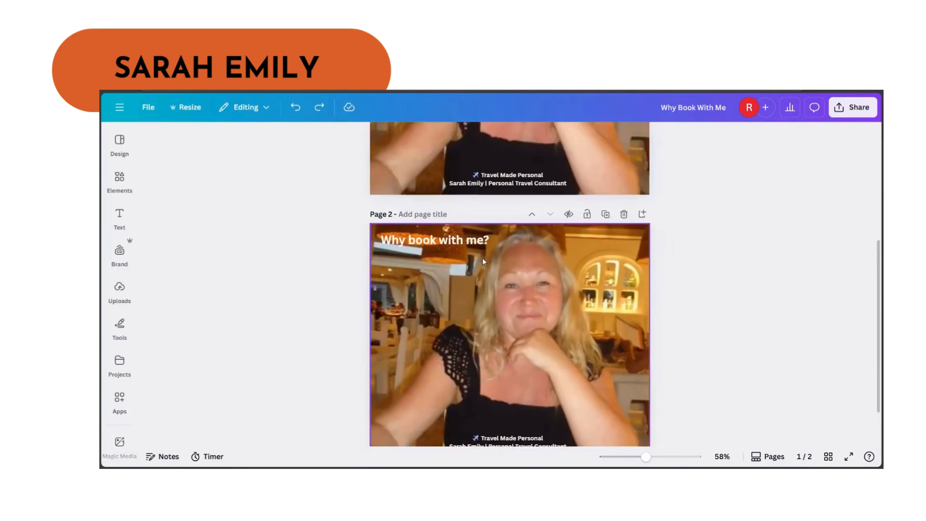
{"action": "scroll", "coordinate": [483, 258], "scroll_direction": "down", "scroll_amount": 3}
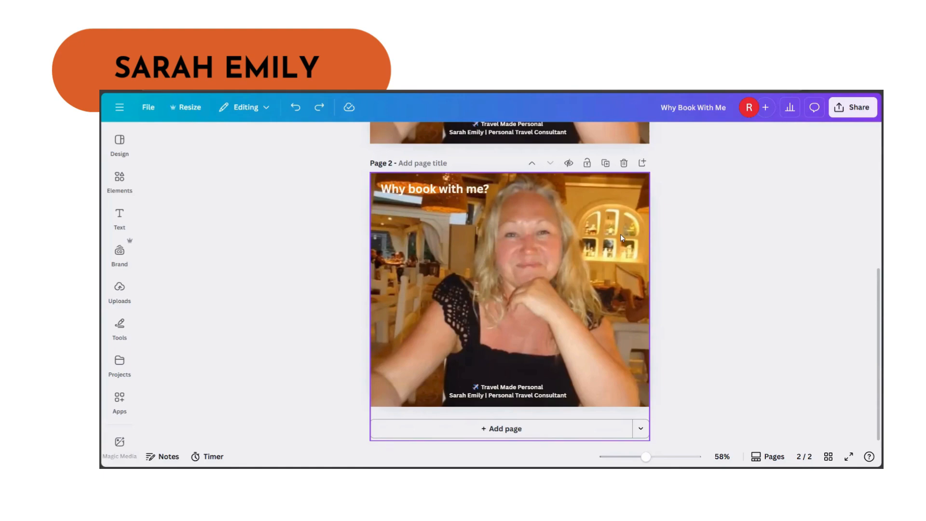
{"action": "left_click", "coordinate": [434, 191]}
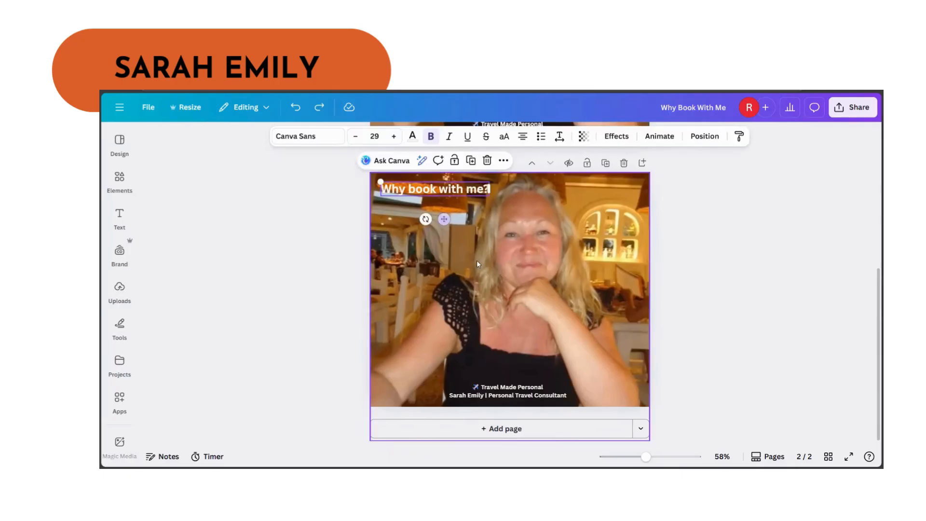
{"action": "left_click", "coordinate": [502, 272]}
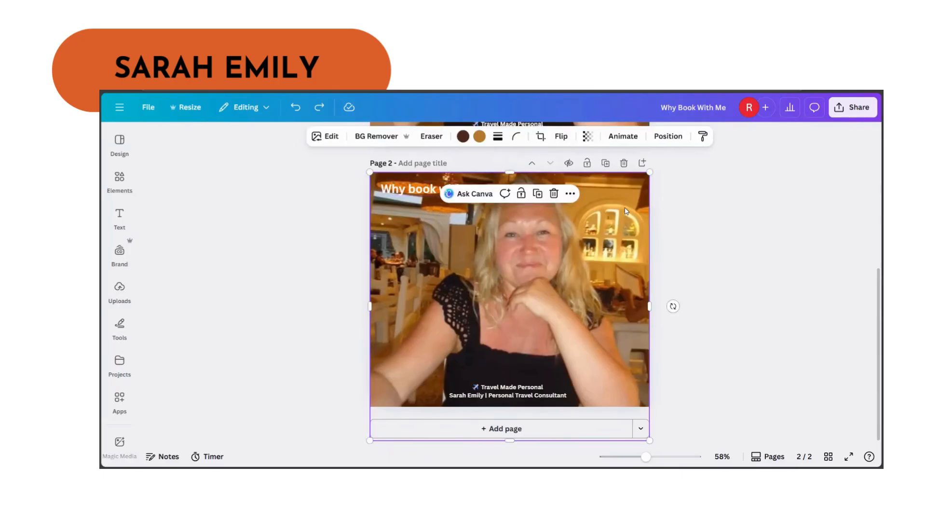
{"action": "left_click_drag", "start_coordinate": [649, 174], "coordinate": [507, 310]}
{"action": "left_click_drag", "start_coordinate": [443, 333], "coordinate": [550, 253]}
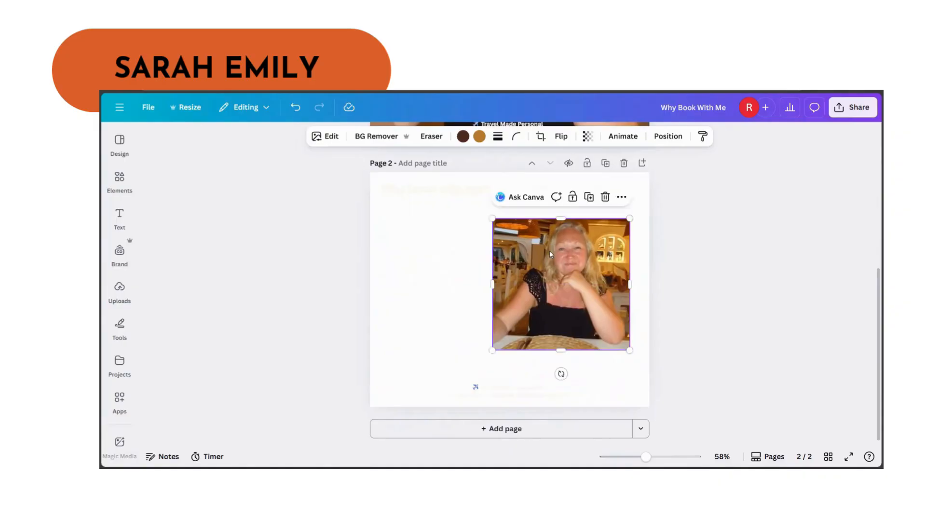
Search the elements for "frame polaroid" and add the plain upright polaroid frame to page 2.
{"action": "left_click", "coordinate": [119, 180]}
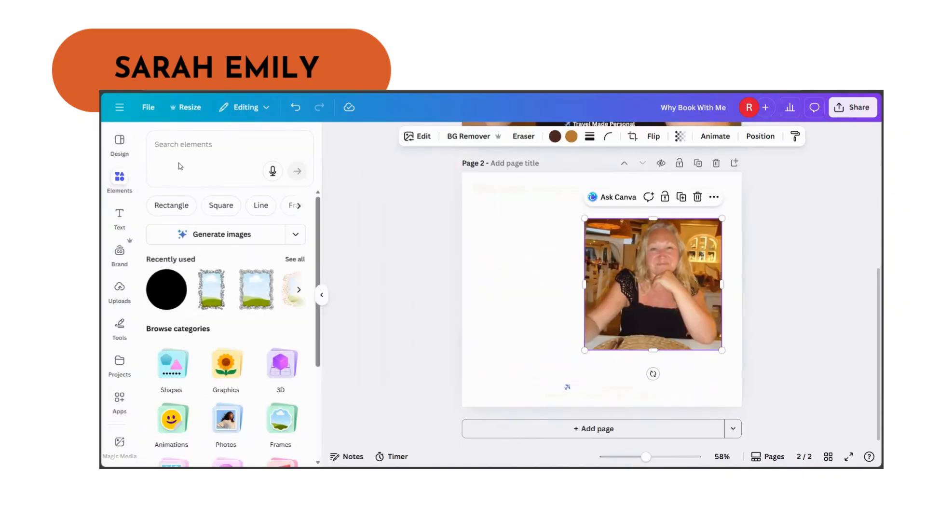
{"action": "type", "text": "frame"}
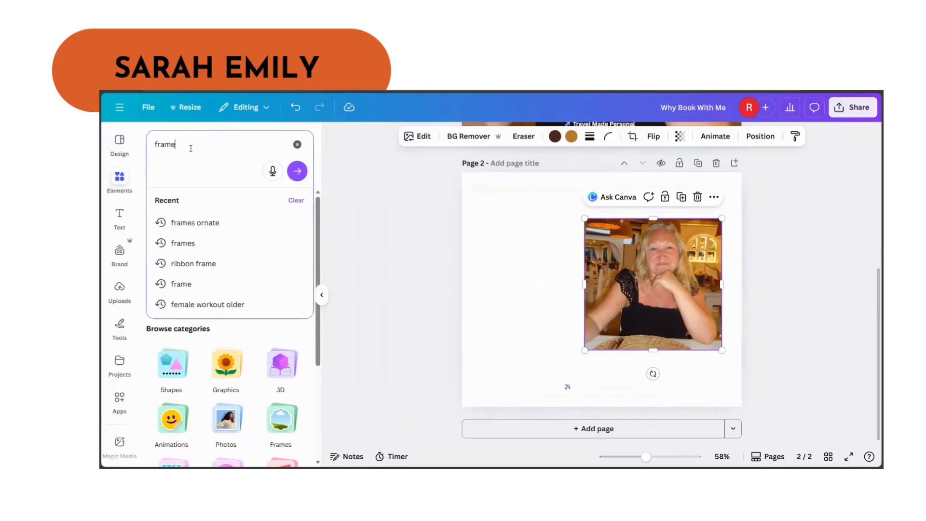
{"action": "key", "text": "Return"}
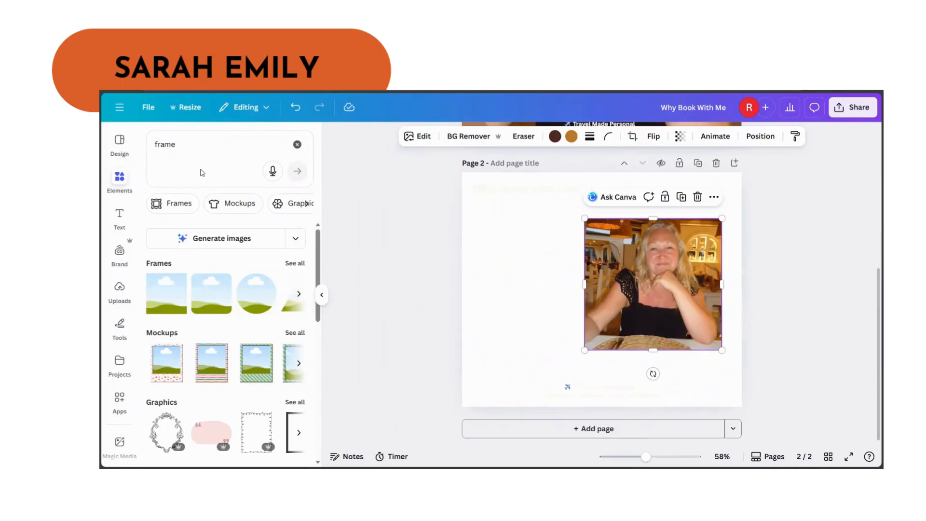
{"action": "left_click", "coordinate": [204, 147]}
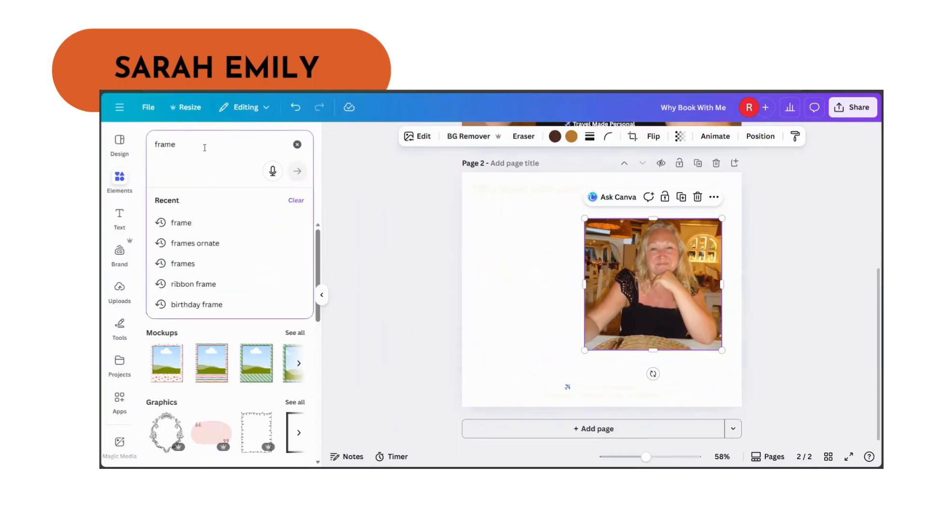
{"action": "type", "text": "polaroid"}
{"action": "key", "text": "Return"}
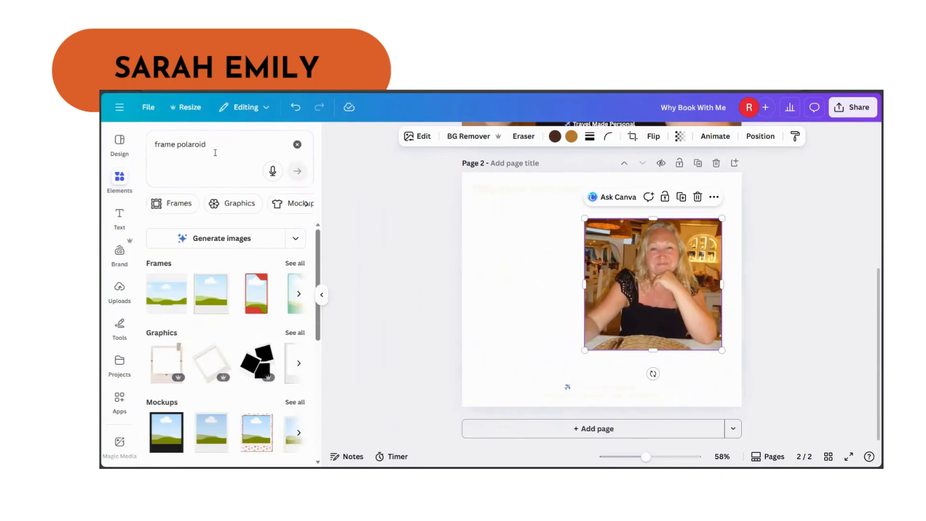
{"action": "left_click", "coordinate": [211, 302]}
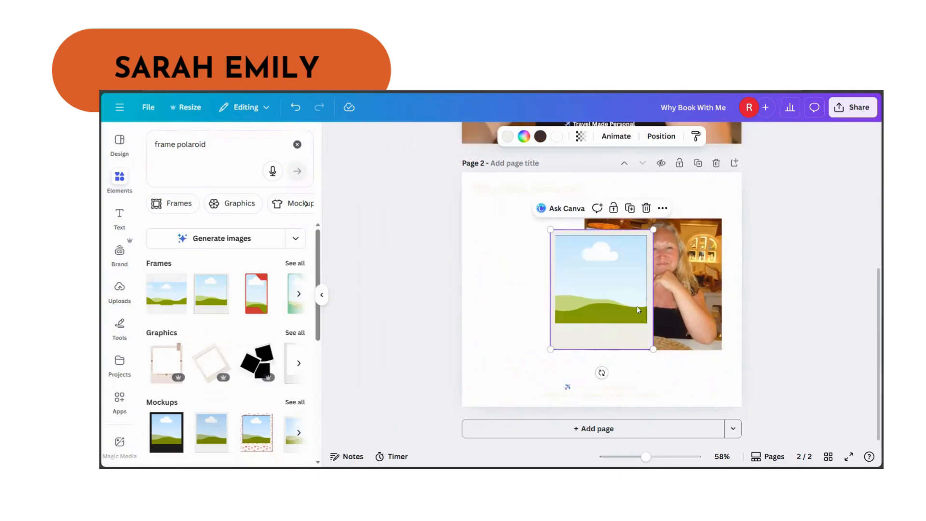
Fill the polaroid frame with the portrait, then tilt it clockwise and enlarge it slightly in the page's upper right corner.
{"action": "left_click_drag", "start_coordinate": [690, 296], "coordinate": [666, 257]}
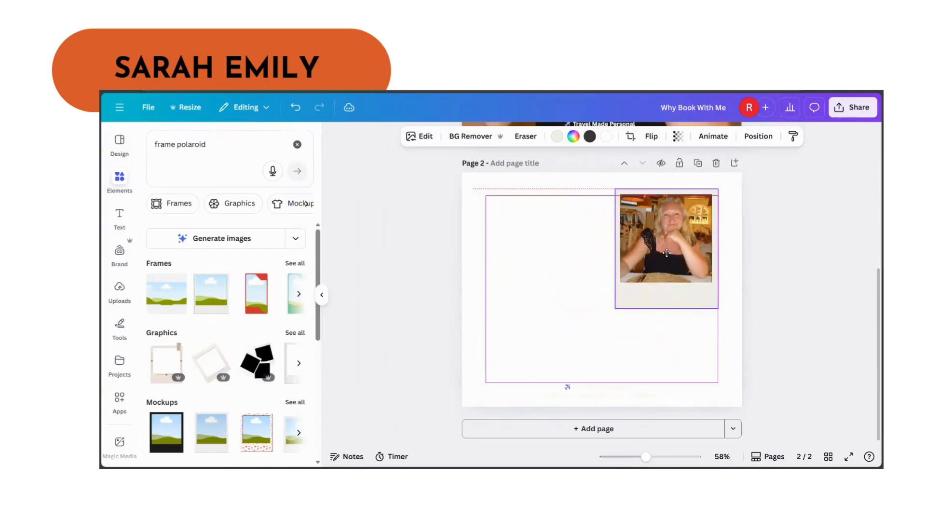
{"action": "left_click_drag", "start_coordinate": [665, 331], "coordinate": [645, 333]}
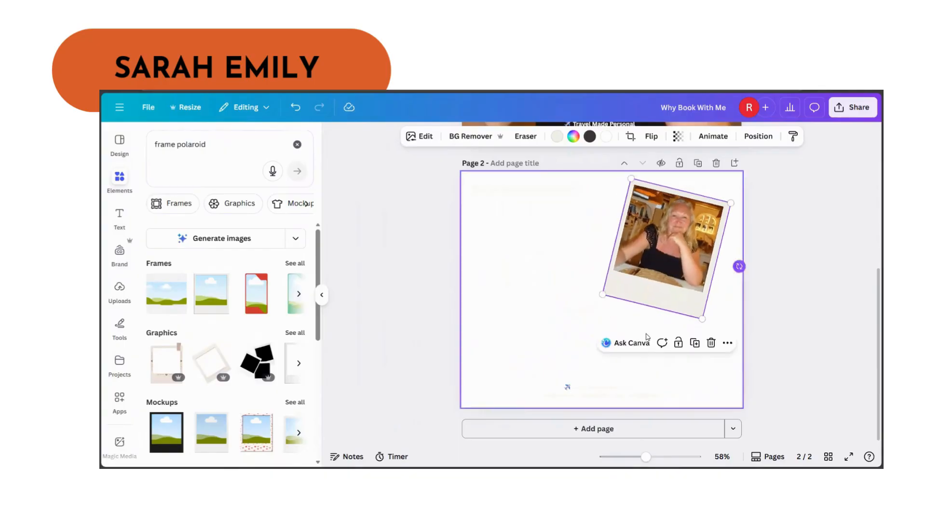
{"action": "left_click_drag", "start_coordinate": [601, 294], "coordinate": [589, 306]}
Move the "Why book with me?" heading from the page's upper left onto the polaroid's lower border.
{"action": "left_click", "coordinate": [510, 234]}
{"action": "left_click", "coordinate": [499, 195]}
{"action": "left_click_drag", "start_coordinate": [500, 194], "coordinate": [622, 303]}
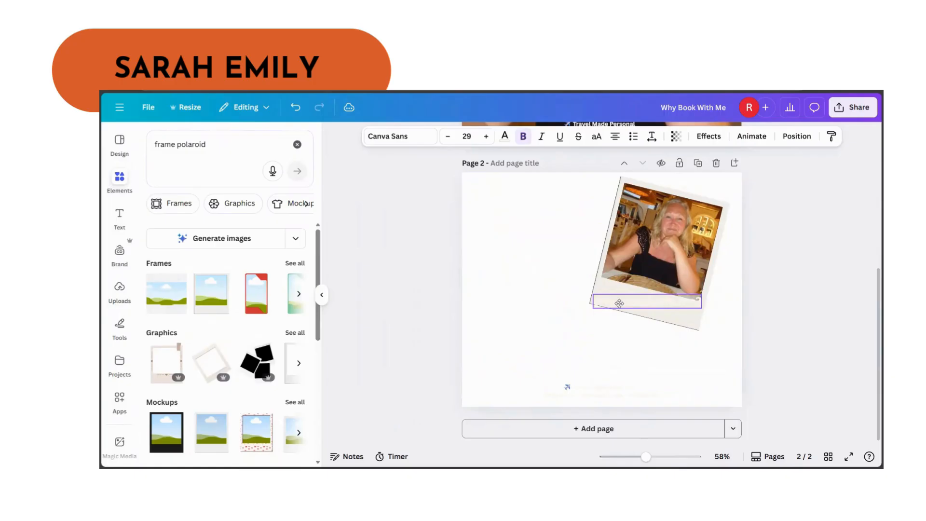
Colour the "Why book with me?" heading with the dark document colour and rotate it 14° to match the polaroid's tilt.
{"action": "left_click", "coordinate": [505, 136]}
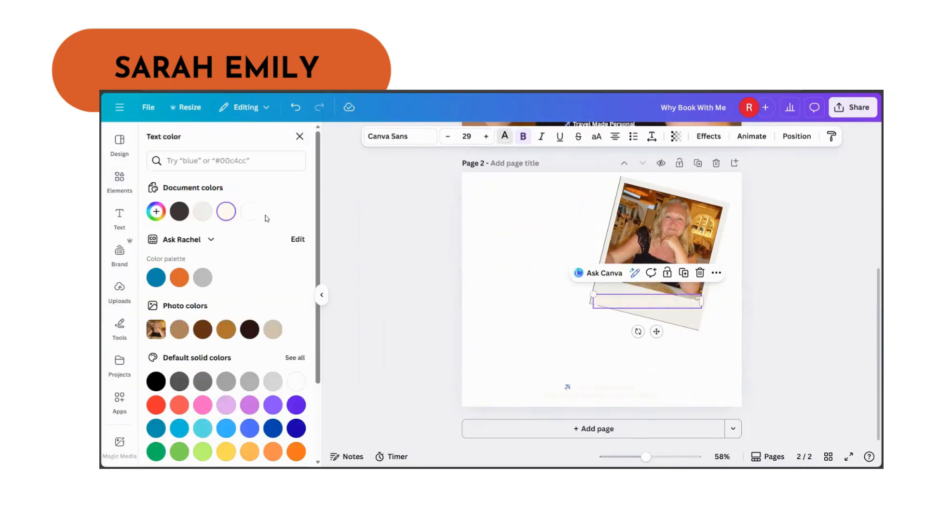
{"action": "left_click", "coordinate": [180, 211]}
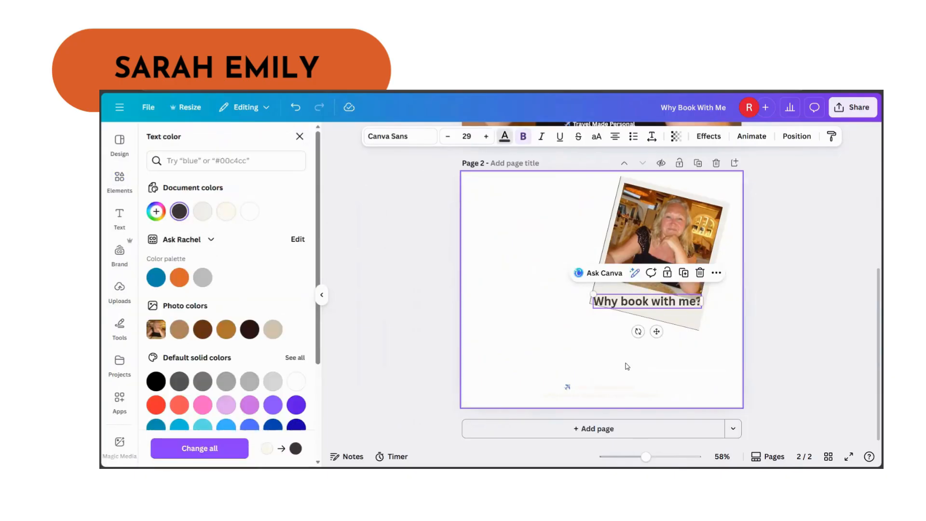
{"action": "left_click_drag", "start_coordinate": [639, 332], "coordinate": [629, 331]}
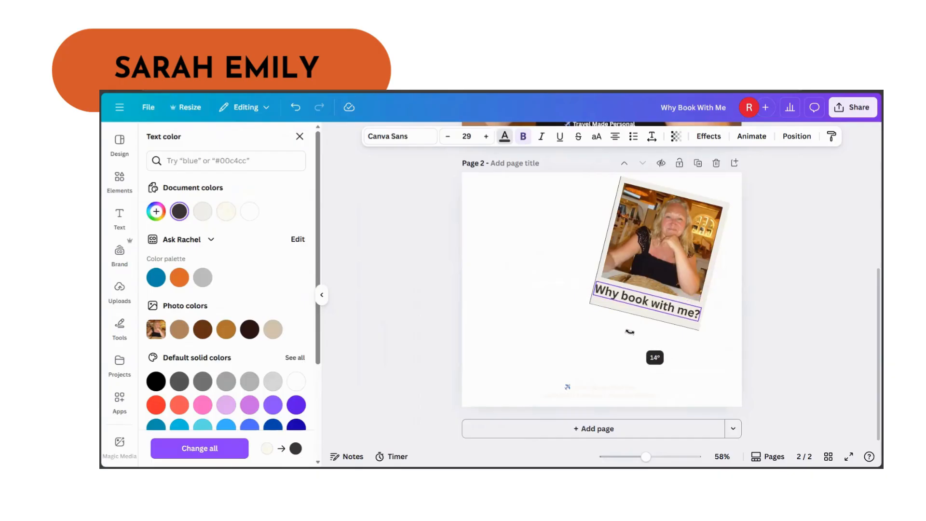
{"action": "left_click_drag", "start_coordinate": [630, 332], "coordinate": [630, 332]}
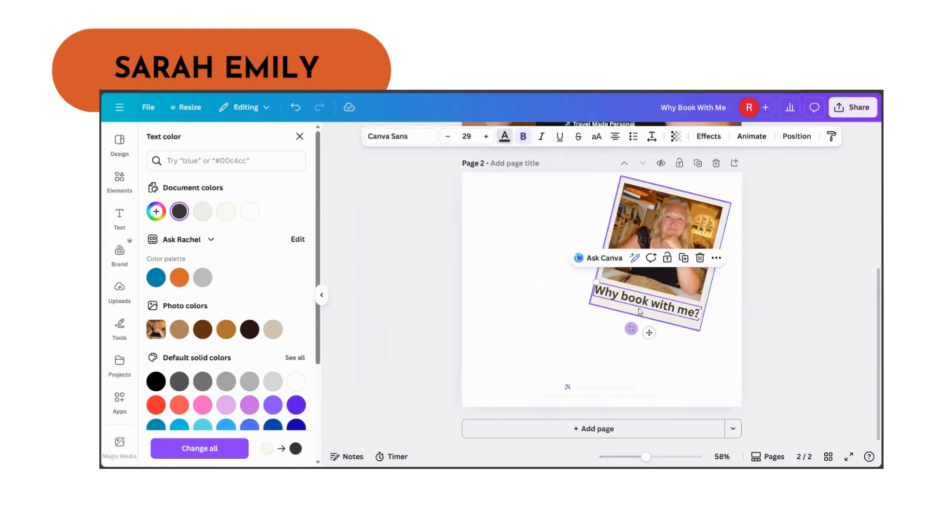
Set the "Why book with me?" heading in the handwriting-style Canva Student Font and increase its font size by a few steps.
{"action": "double_click", "coordinate": [612, 307]}
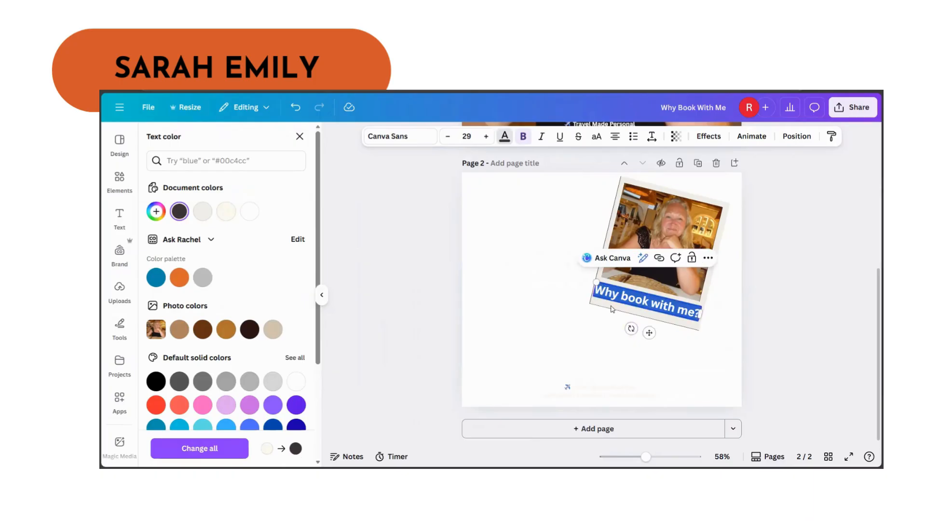
{"action": "left_click", "coordinate": [412, 137]}
{"action": "left_click", "coordinate": [162, 208]}
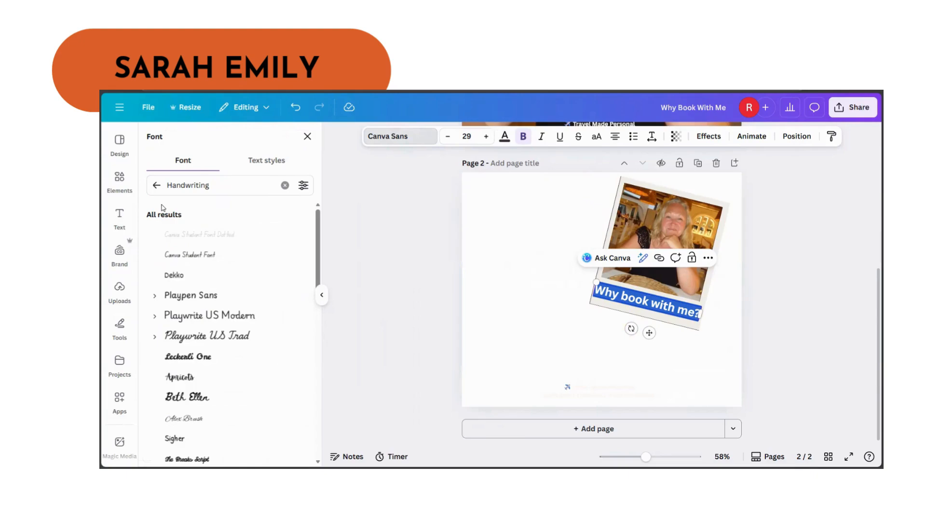
{"action": "left_click", "coordinate": [180, 254]}
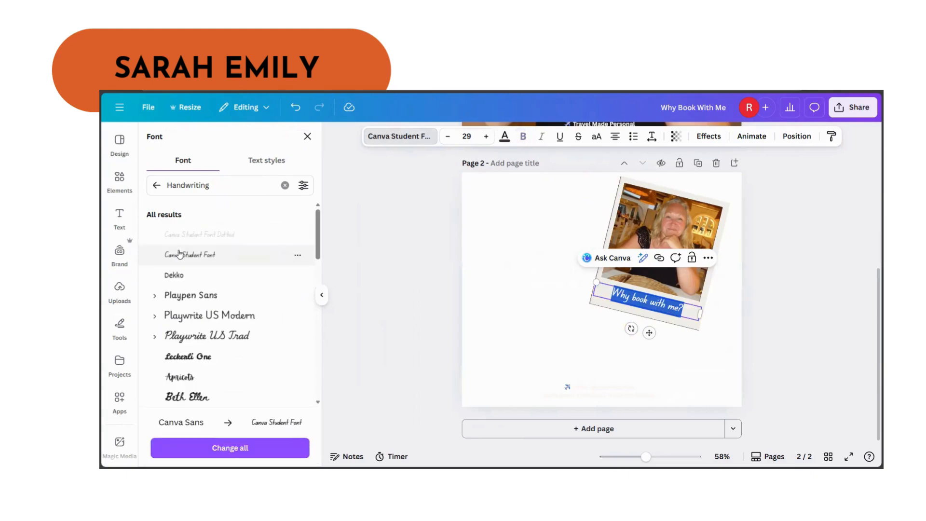
{"action": "left_click", "coordinate": [485, 139]}
{"action": "left_click", "coordinate": [485, 137]}
{"action": "left_click", "coordinate": [485, 137]}
{"action": "left_click", "coordinate": [485, 137]}
{"action": "key", "text": "Escape"}
{"action": "left_click", "coordinate": [805, 218]}
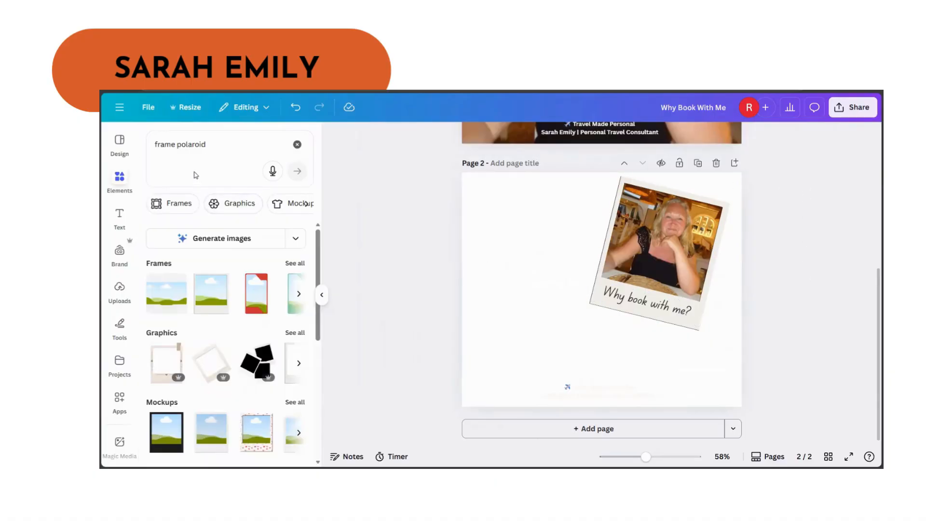
Search the elements for "holiday" and limit the results to photos.
{"action": "left_click", "coordinate": [206, 143]}
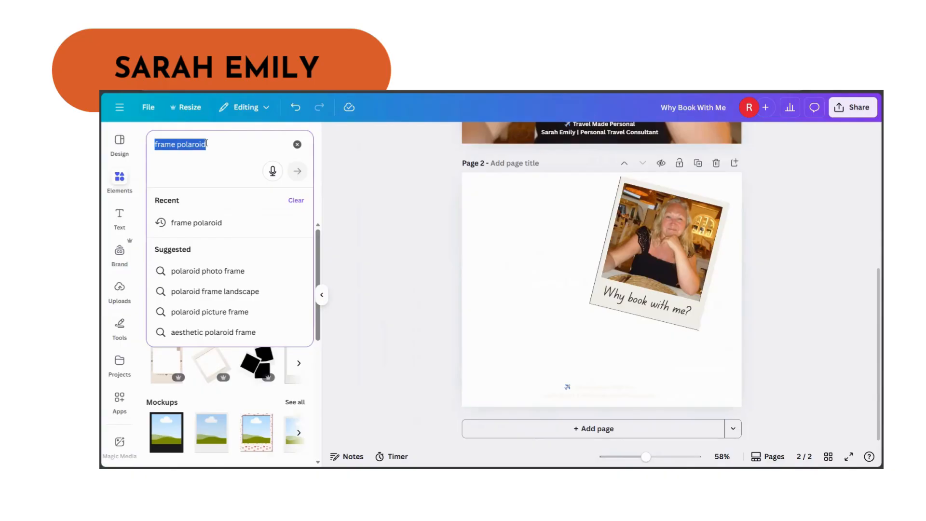
{"action": "key", "text": "BackSpace"}
{"action": "type", "text": "holiday"}
{"action": "key", "text": "Return"}
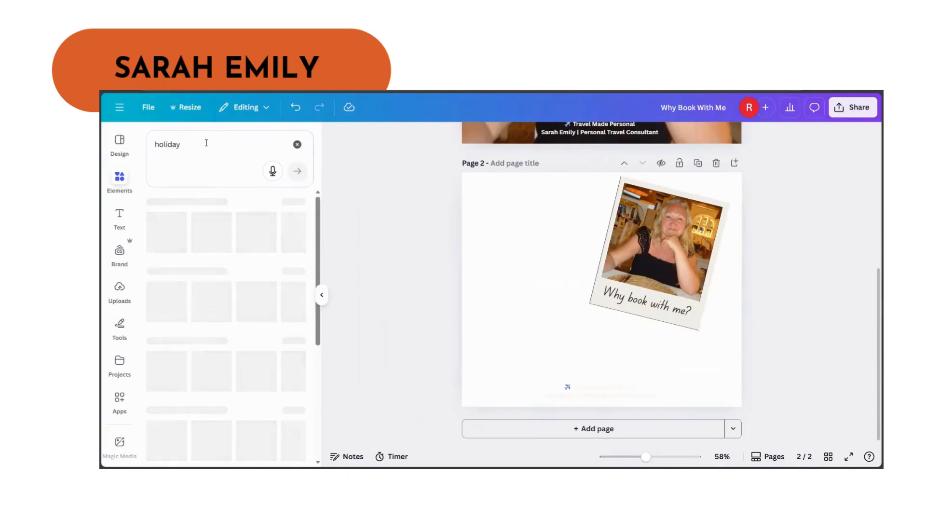
{"action": "left_click", "coordinate": [299, 204]}
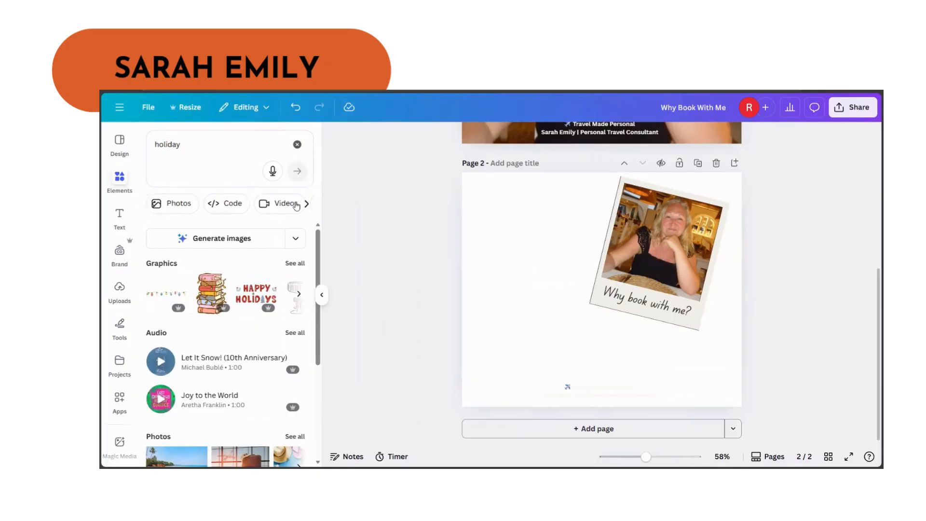
{"action": "left_click", "coordinate": [186, 204]}
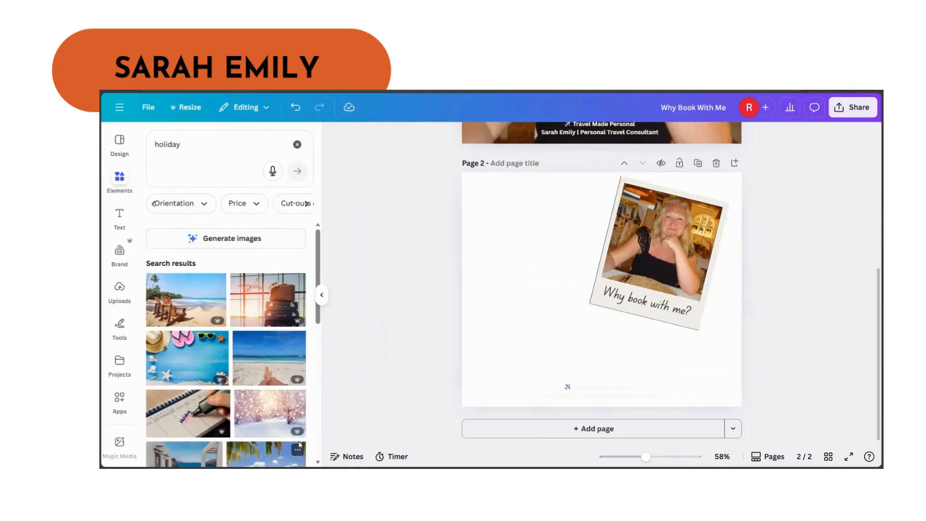
{"action": "mouse_move", "coordinate": [298, 432]}
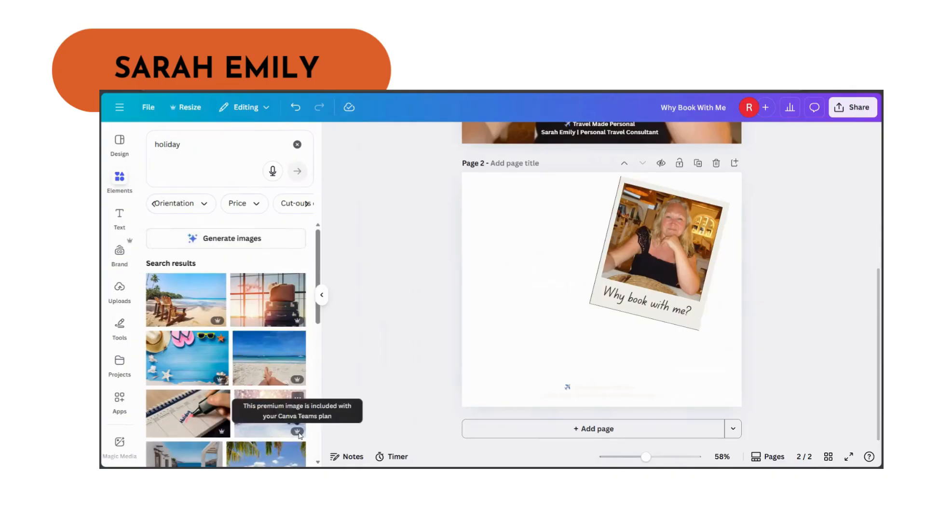
{"action": "left_click", "coordinate": [206, 299]}
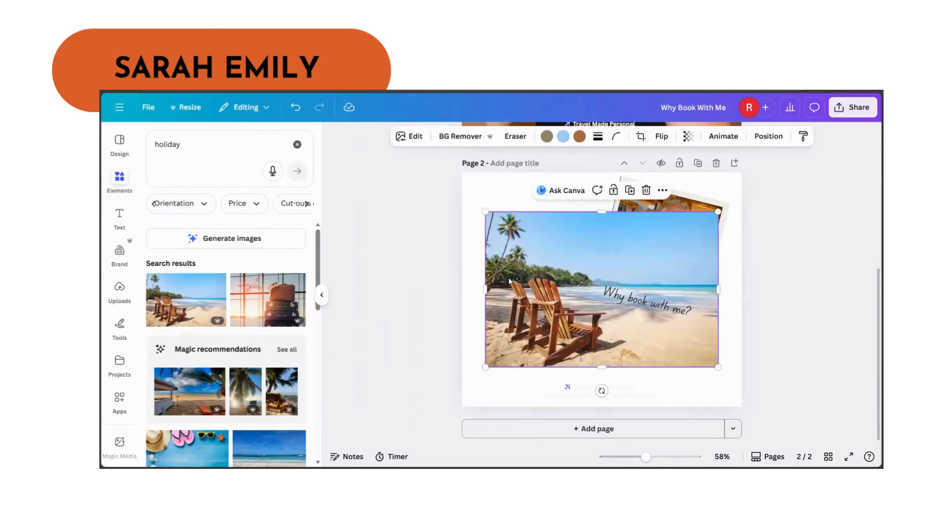
{"action": "right_click", "coordinate": [511, 282]}
{"action": "mouse_move", "coordinate": [513, 281]}
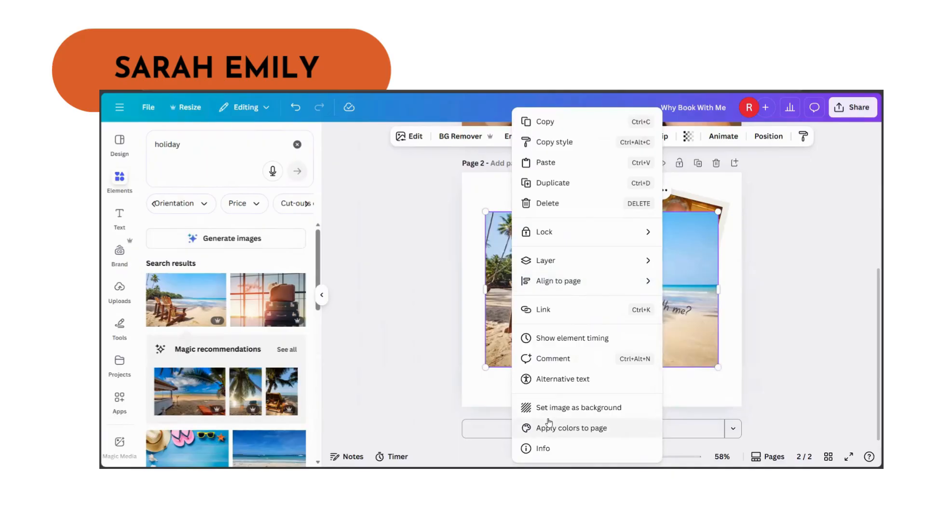
{"action": "left_click", "coordinate": [488, 328]}
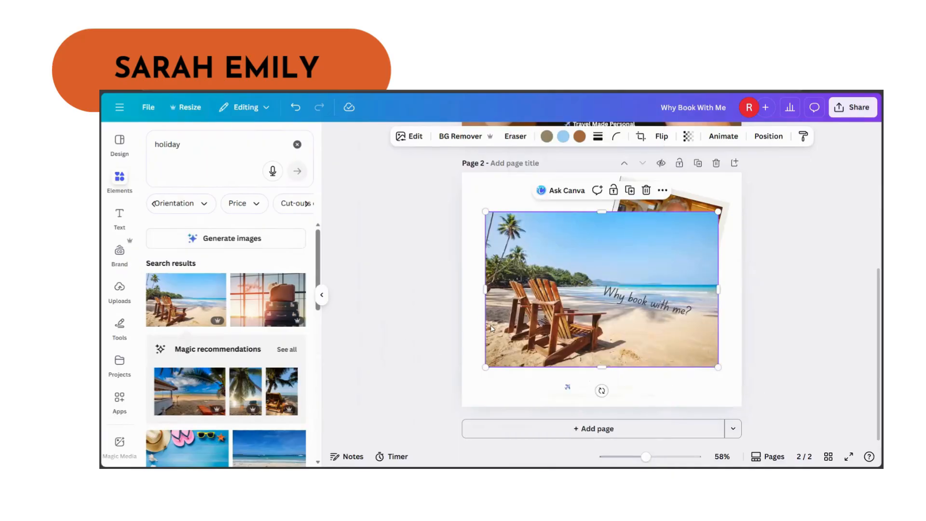
{"action": "key", "text": "Delete"}
Add the beach photo framed by palm leaves to page 2 and set it as the page background.
{"action": "scroll", "coordinate": [261, 357], "scroll_direction": "down", "scroll_amount": 5}
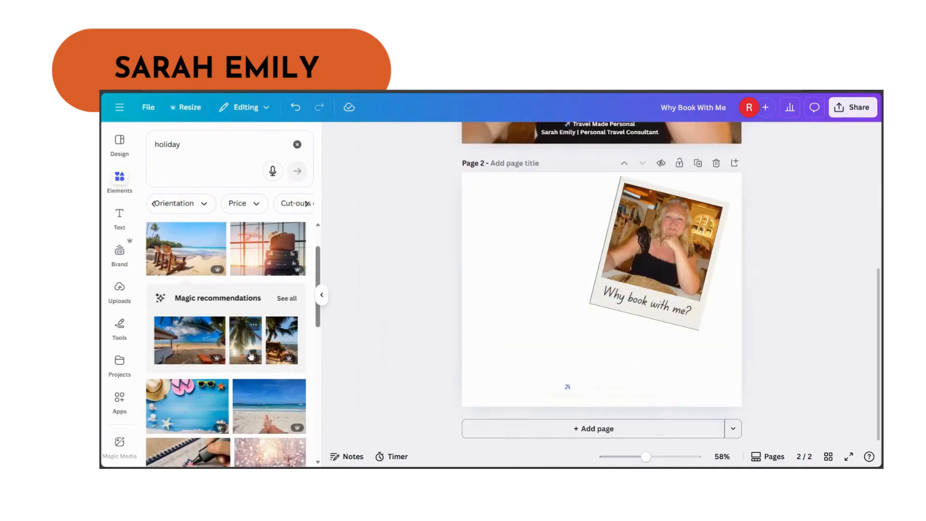
{"action": "scroll", "coordinate": [259, 356], "scroll_direction": "down", "scroll_amount": 2}
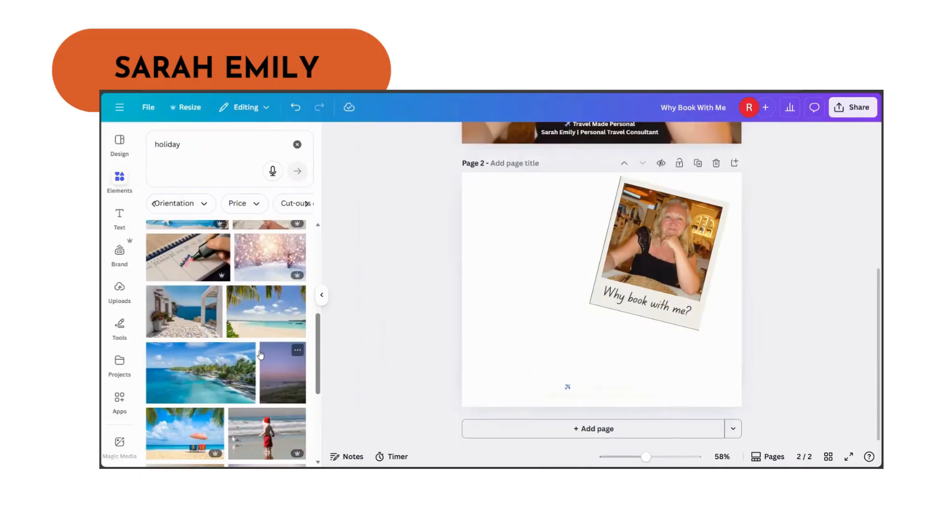
{"action": "left_click", "coordinate": [264, 314]}
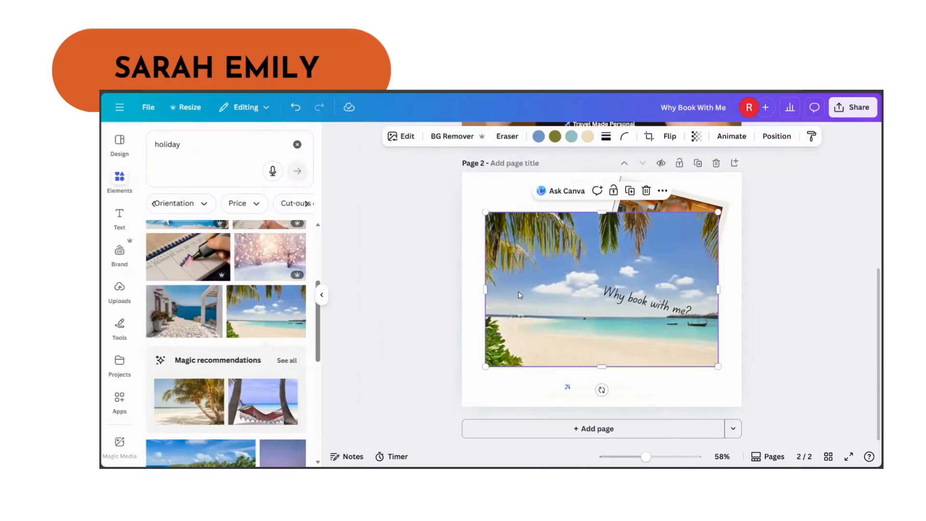
{"action": "right_click", "coordinate": [519, 295]}
{"action": "left_click", "coordinate": [576, 408]}
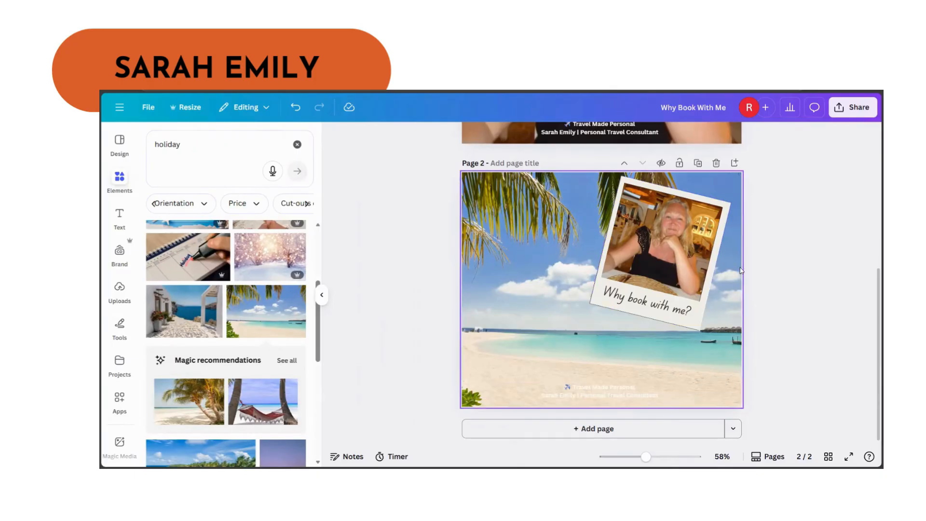
Delete the palm beach background from page 2 and search the photos for "holiday ski".
{"action": "left_click", "coordinate": [531, 223]}
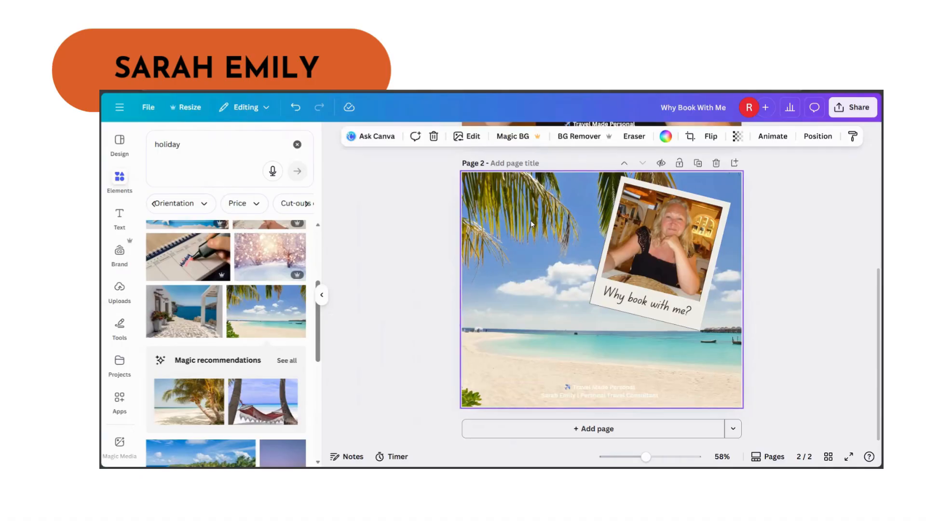
{"action": "key", "text": "Delete"}
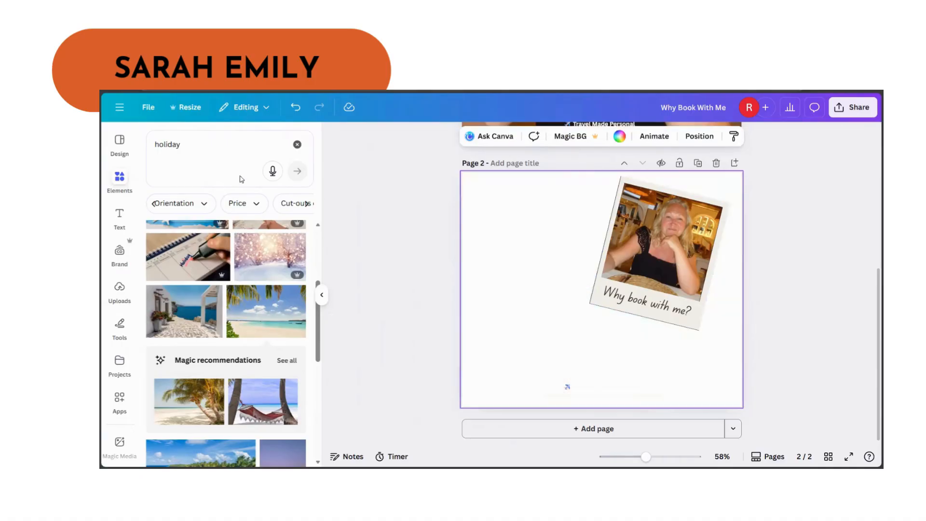
{"action": "left_click", "coordinate": [190, 145]}
{"action": "type", "text": "sk"}
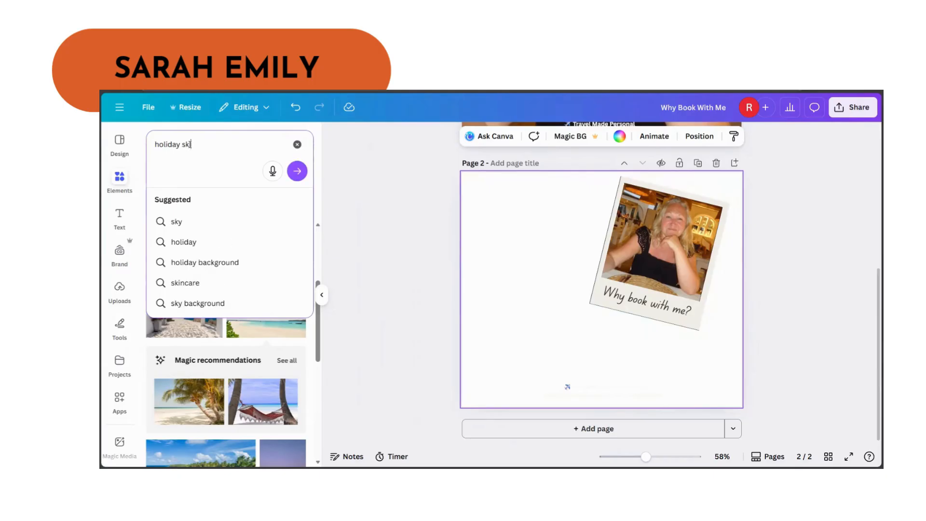
{"action": "key", "text": "Return"}
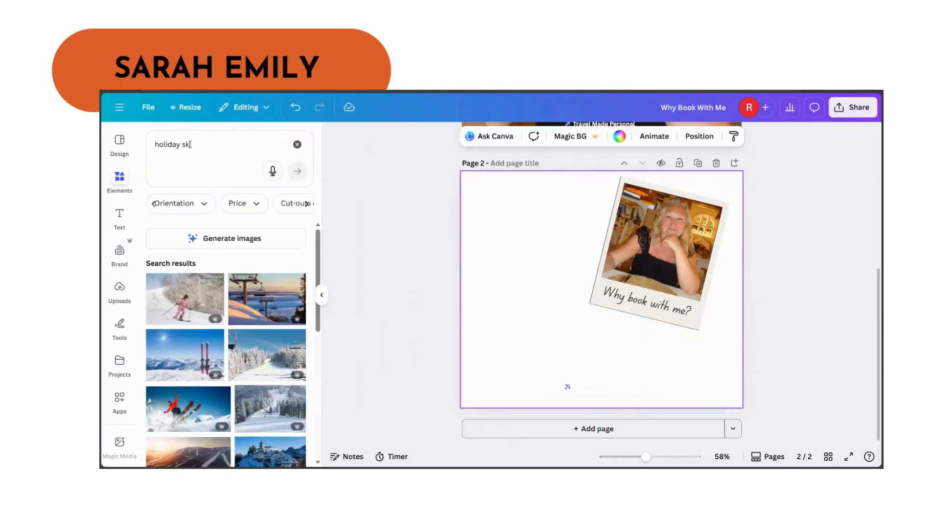
Add the snowy mountain photo with the lone skier to page 2 and set it as the page background.
{"action": "scroll", "coordinate": [272, 368], "scroll_direction": "down", "scroll_amount": 3}
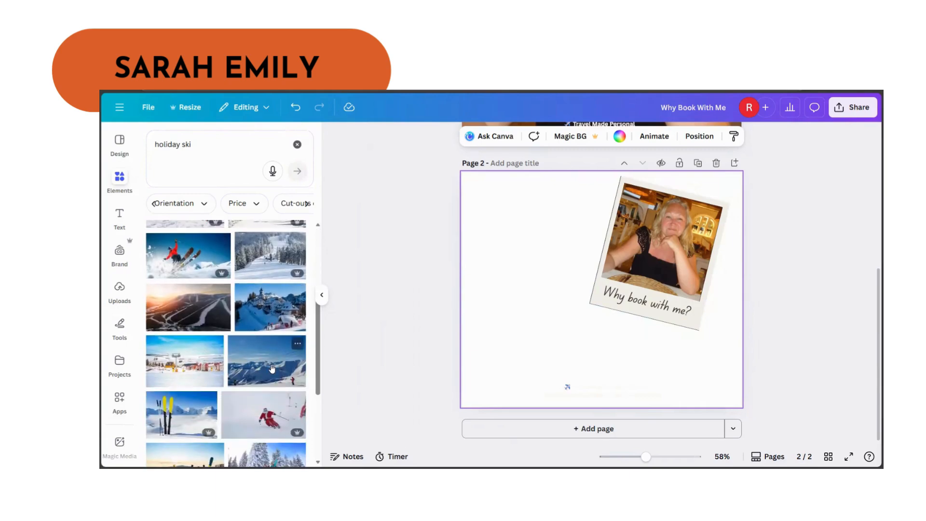
{"action": "left_click", "coordinate": [272, 368]}
{"action": "right_click", "coordinate": [496, 325]}
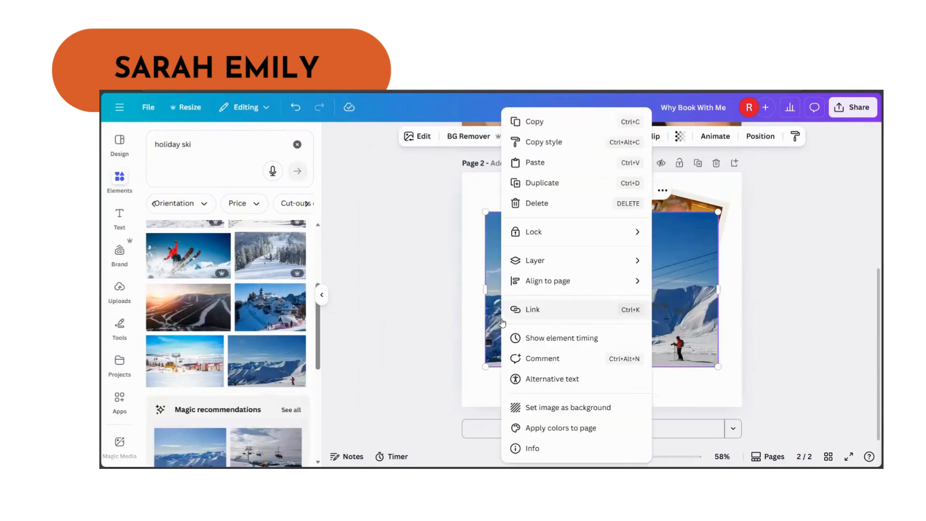
{"action": "left_click", "coordinate": [523, 409]}
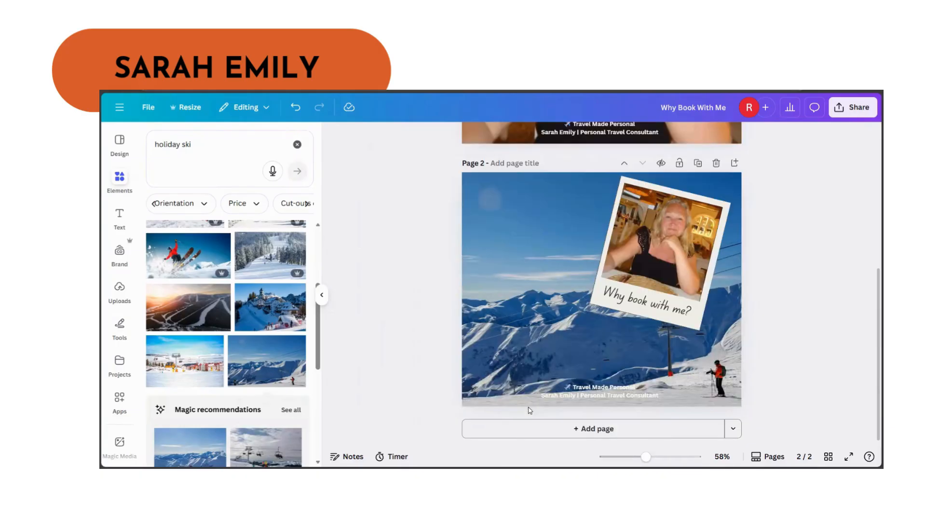
Delete the snowy mountain background from page 2 and search the photos for "honeymoon".
{"action": "left_click", "coordinate": [508, 299]}
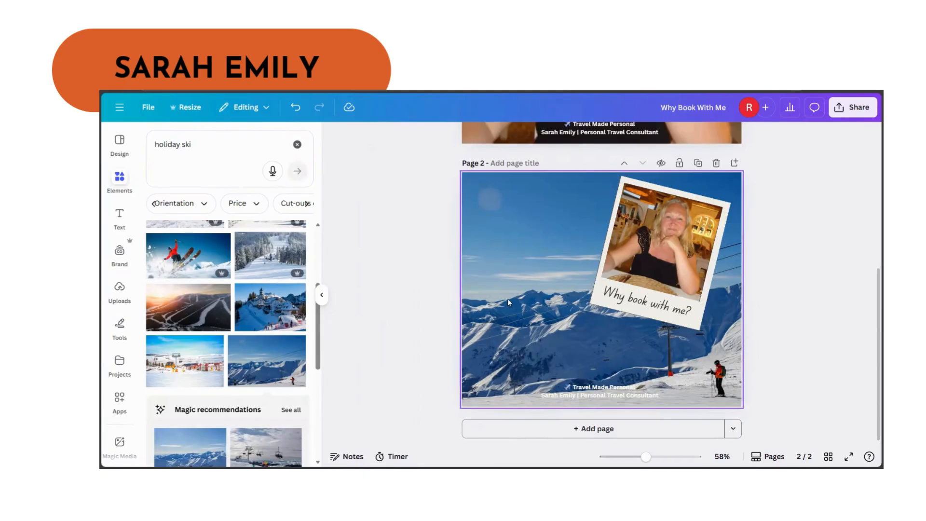
{"action": "key", "text": "Delete"}
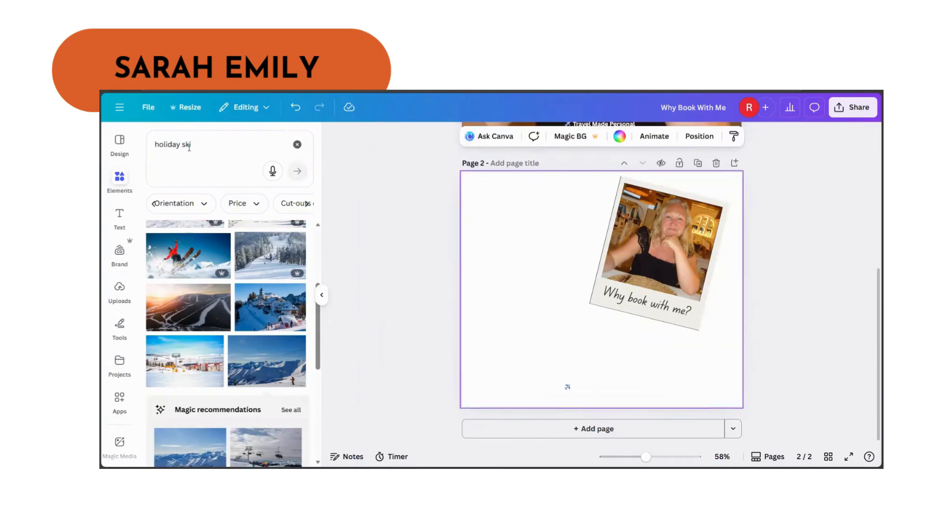
{"action": "left_click", "coordinate": [152, 140]}
{"action": "type", "text": "hon"}
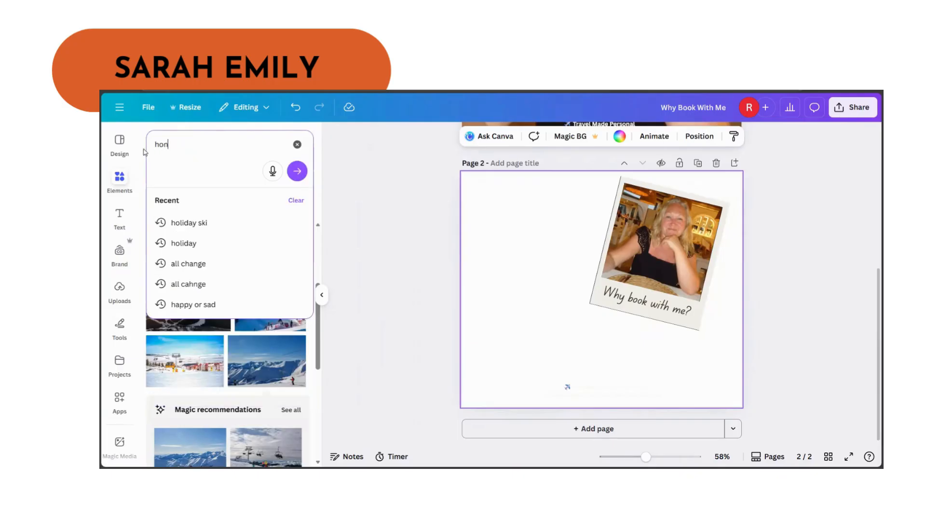
{"action": "type", "text": "eymoon"}
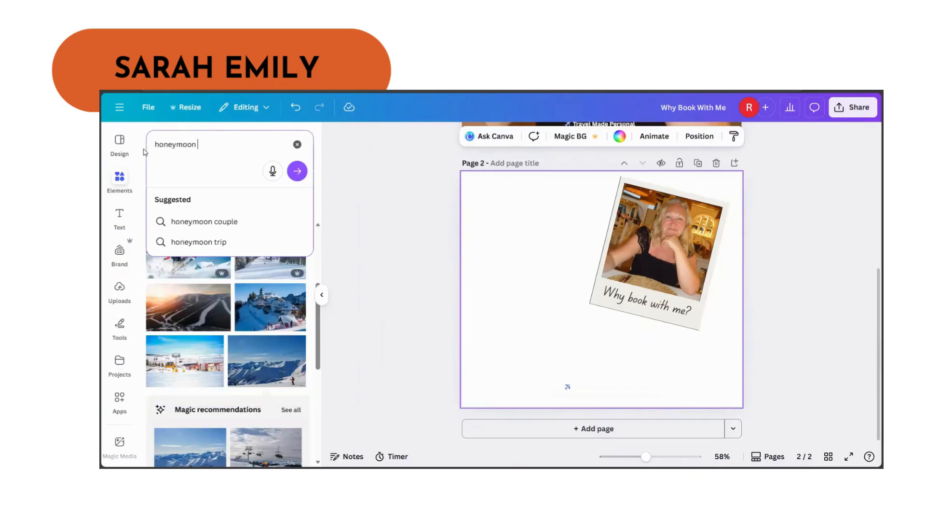
{"action": "key", "text": "Return"}
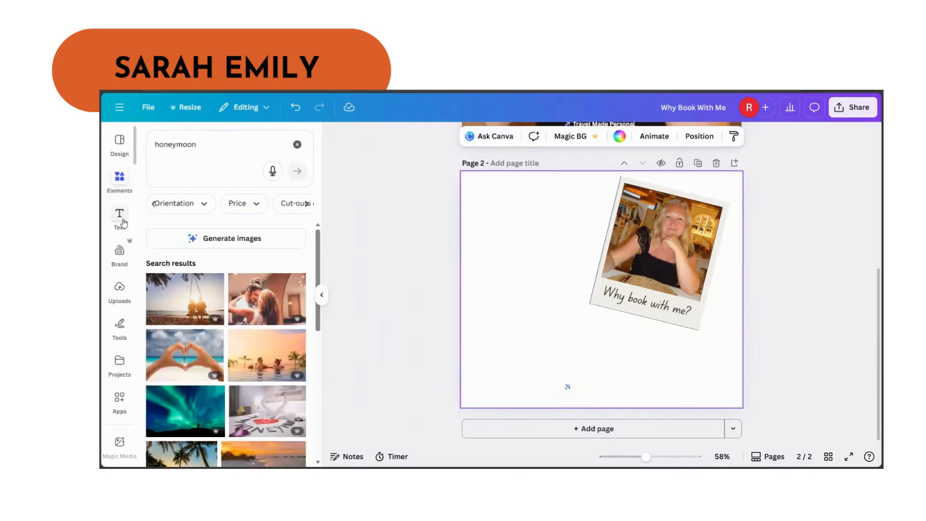
Add the sunset beach photo with the couple walking to page 2 and set it as the page background.
{"action": "scroll", "coordinate": [256, 342], "scroll_direction": "down", "scroll_amount": 3}
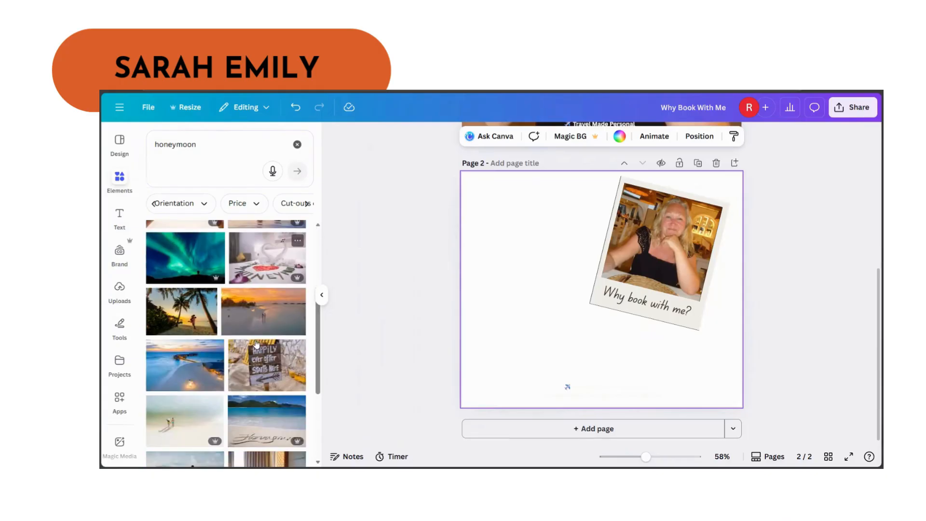
{"action": "left_click", "coordinate": [256, 328]}
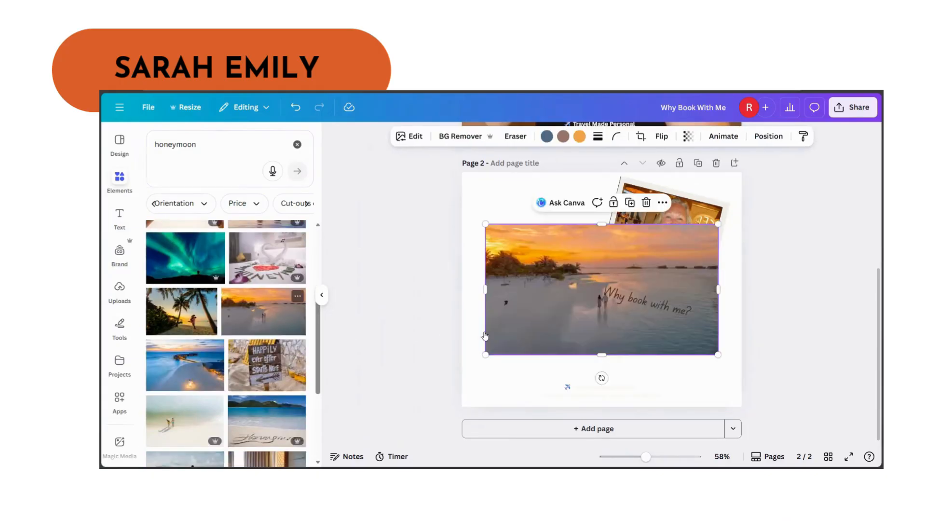
{"action": "right_click", "coordinate": [510, 324]}
{"action": "left_click", "coordinate": [548, 408]}
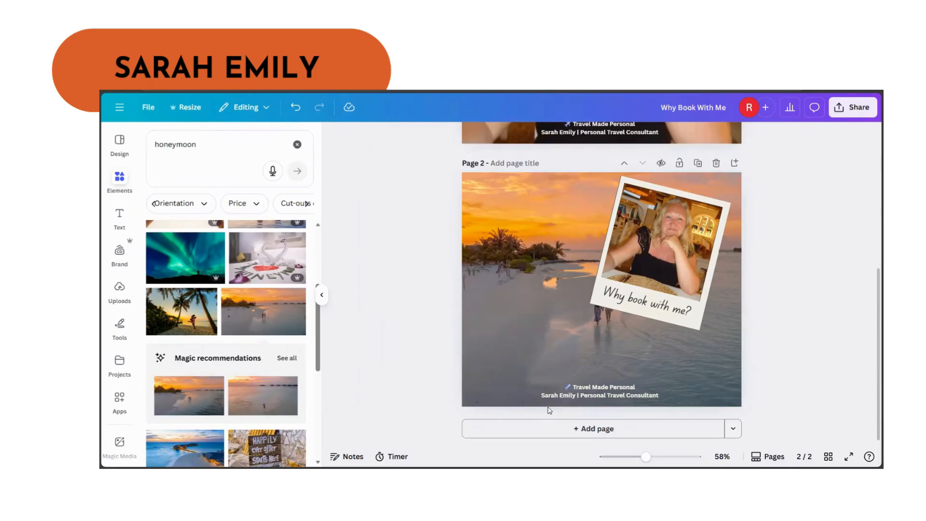
Narrow the "Travel Made Personal" text box to three lines and move it onto the sunset sky beside the polaroid.
{"action": "left_click", "coordinate": [514, 339]}
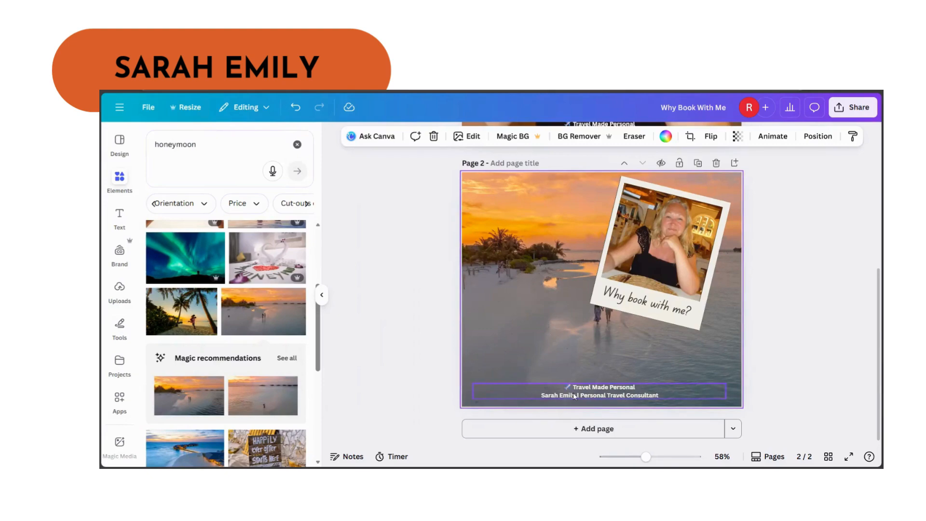
{"action": "left_click_drag", "start_coordinate": [674, 394], "coordinate": [527, 326]}
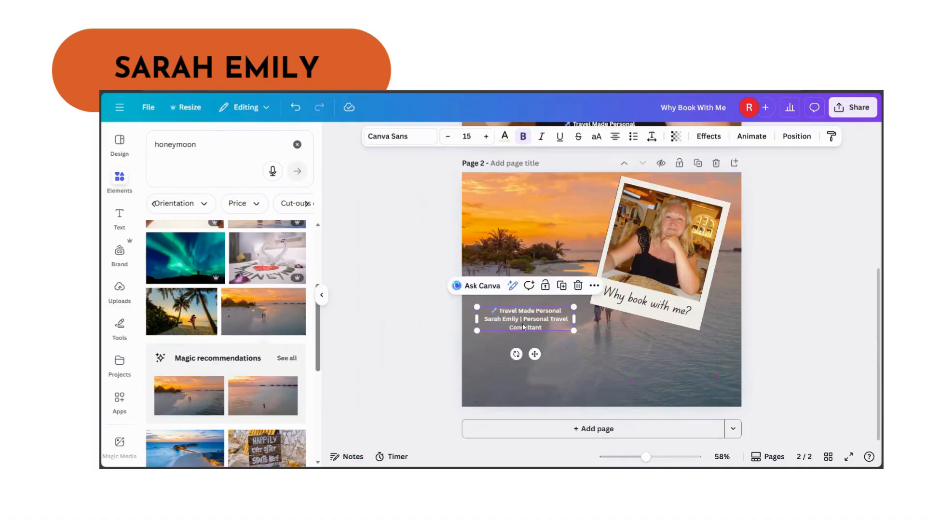
{"action": "left_click_drag", "start_coordinate": [522, 327], "coordinate": [520, 211]}
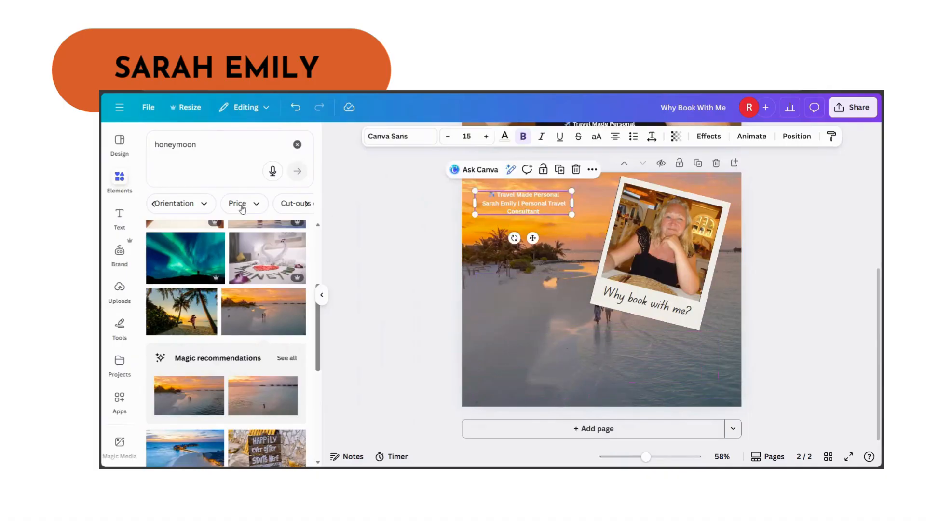
Search the elements for "suitcase" and switch the filter from photos to graphics.
{"action": "left_click", "coordinate": [203, 145]}
{"action": "double_click", "coordinate": [203, 144]}
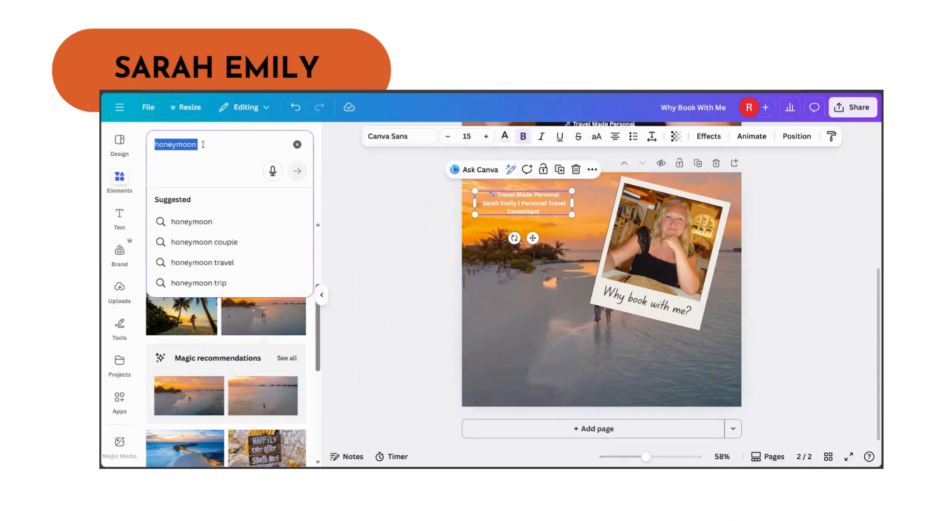
{"action": "type", "text": "suitc"}
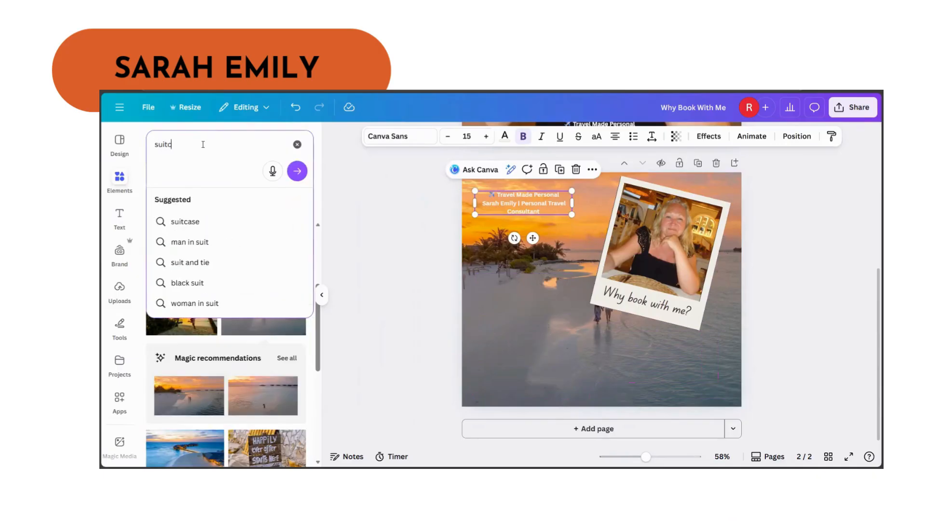
{"action": "type", "text": "ase"}
{"action": "key", "text": "Return"}
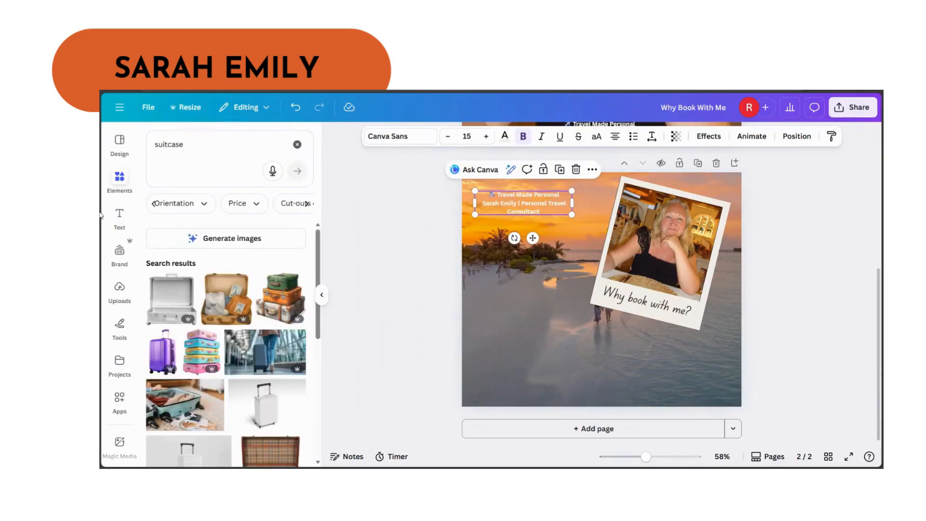
{"action": "left_click", "coordinate": [153, 204]}
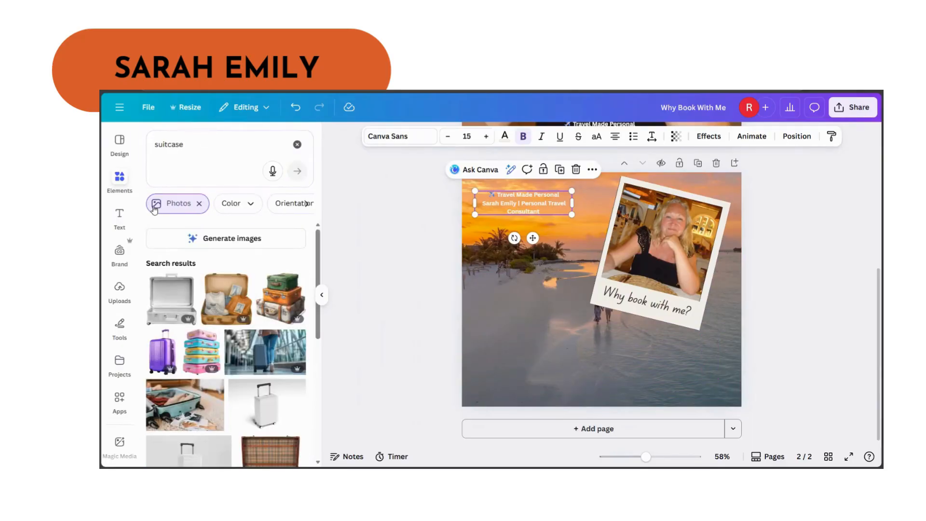
{"action": "left_click", "coordinate": [198, 204]}
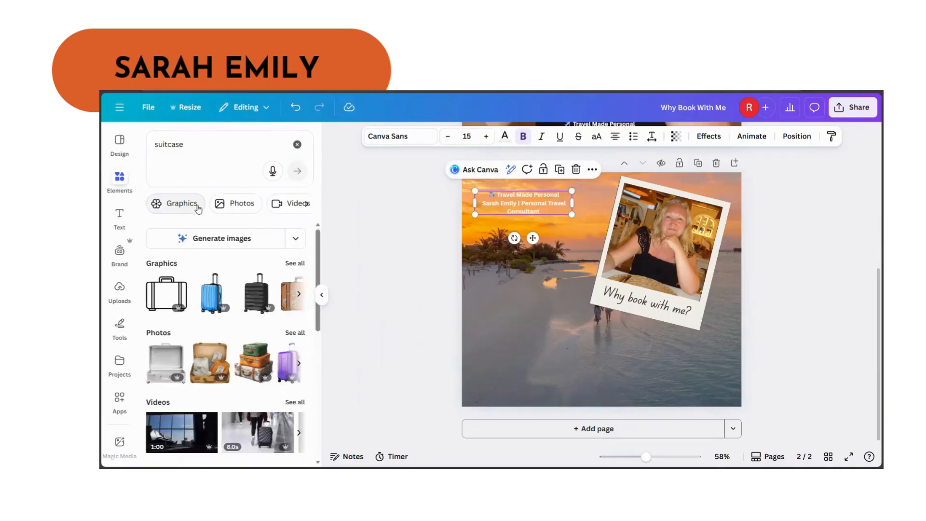
{"action": "left_click", "coordinate": [181, 203]}
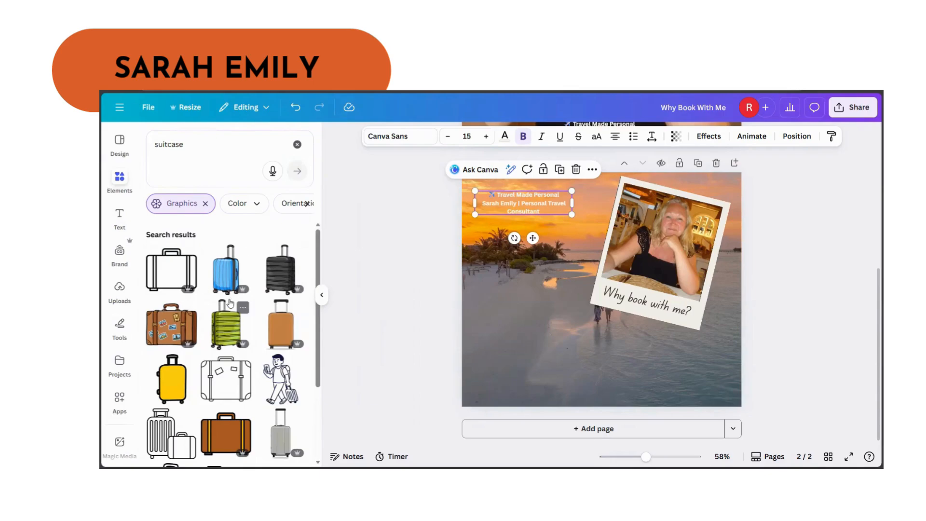
Add the plain lime-green suitcase graphic to page 2 and place it in the page's lower-left corner.
{"action": "scroll", "coordinate": [247, 316], "scroll_direction": "down", "scroll_amount": 2}
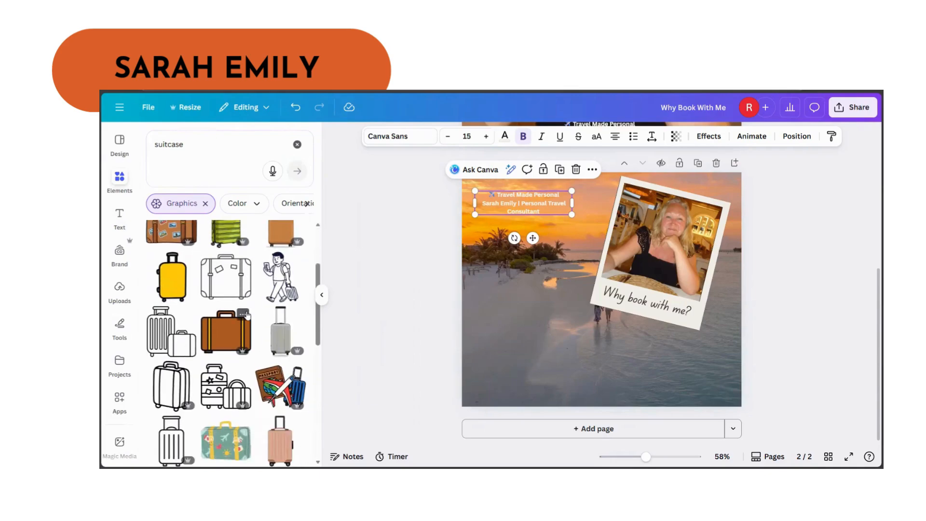
{"action": "scroll", "coordinate": [247, 316], "scroll_direction": "down", "scroll_amount": 2}
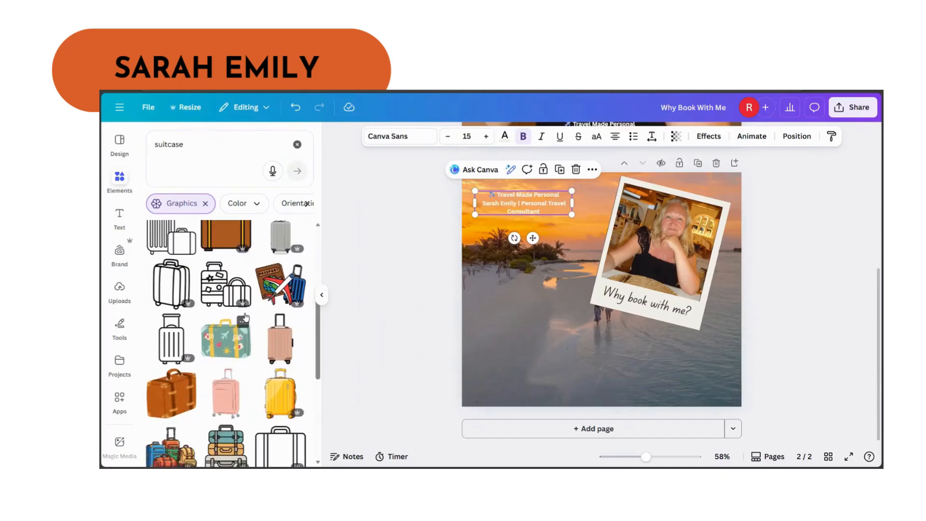
{"action": "scroll", "coordinate": [245, 316], "scroll_direction": "down", "scroll_amount": 1}
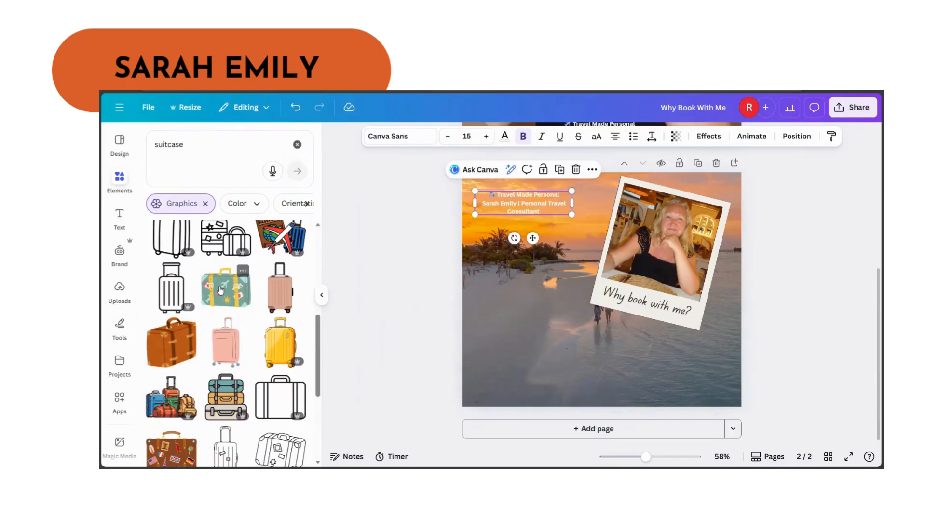
{"action": "scroll", "coordinate": [220, 289], "scroll_direction": "down", "scroll_amount": 2}
{"action": "scroll", "coordinate": [219, 294], "scroll_direction": "down", "scroll_amount": 1}
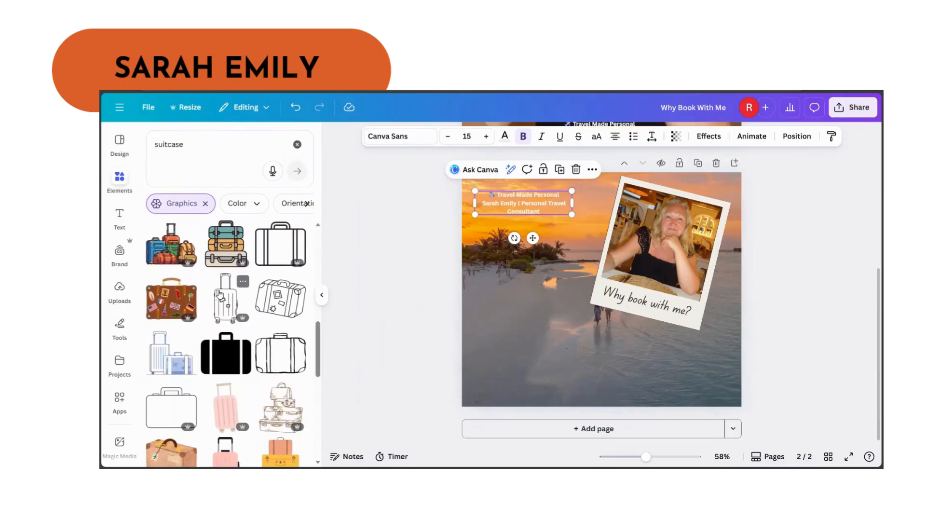
{"action": "scroll", "coordinate": [220, 293], "scroll_direction": "down", "scroll_amount": 2}
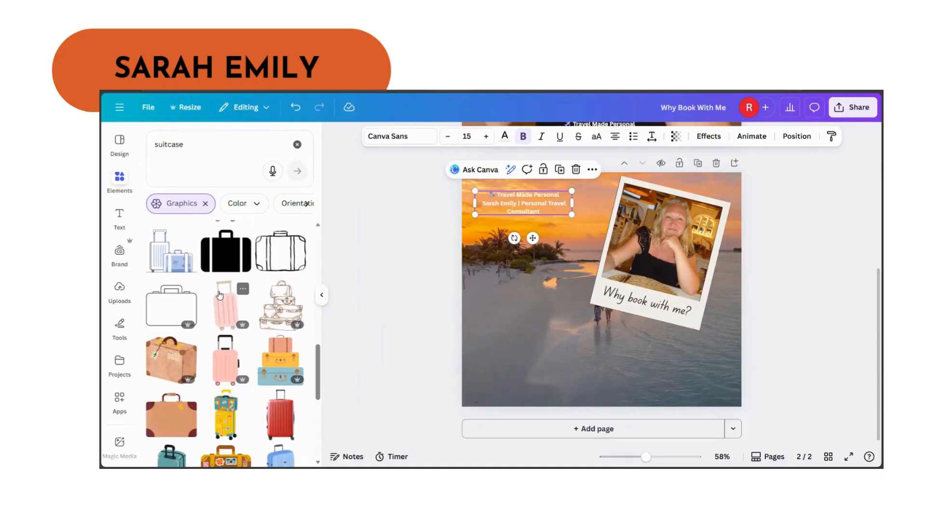
{"action": "scroll", "coordinate": [220, 295], "scroll_direction": "down", "scroll_amount": 1}
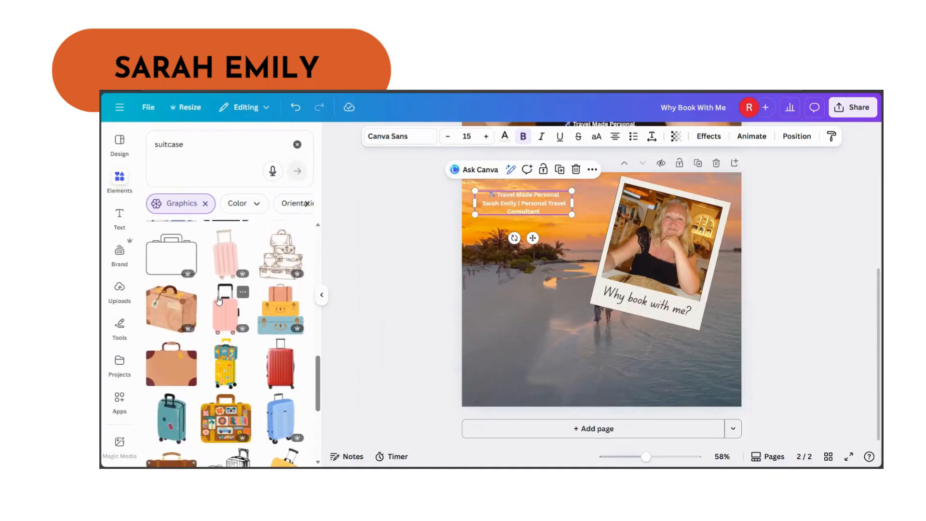
{"action": "scroll", "coordinate": [218, 300], "scroll_direction": "down", "scroll_amount": 3}
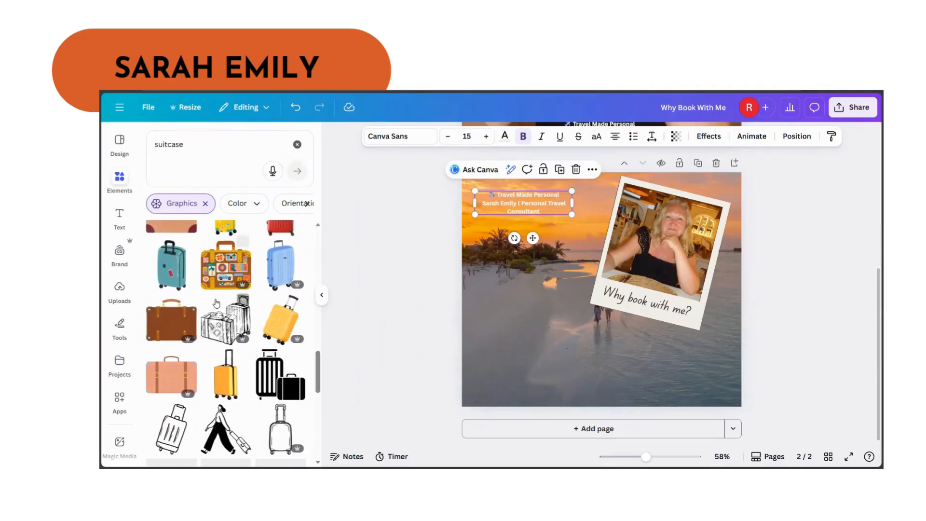
{"action": "scroll", "coordinate": [216, 303], "scroll_direction": "down", "scroll_amount": 4}
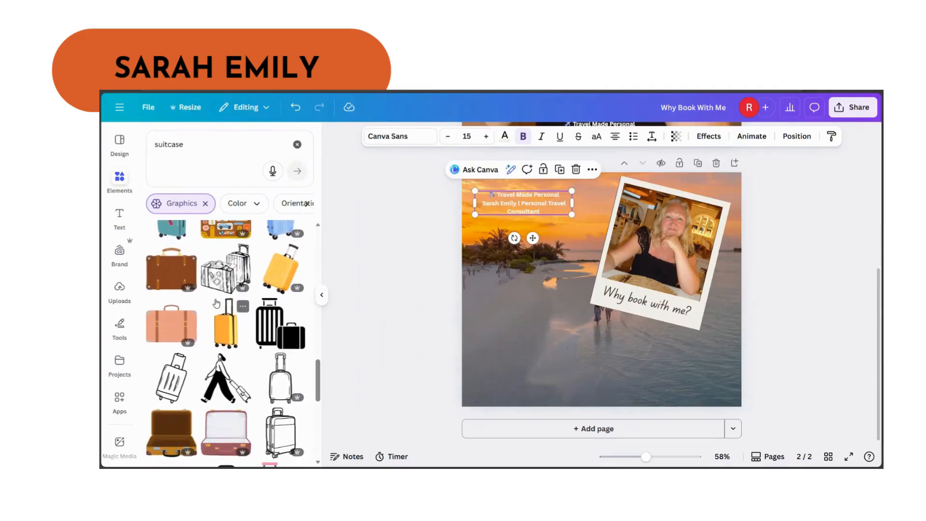
{"action": "scroll", "coordinate": [216, 303], "scroll_direction": "down", "scroll_amount": 1}
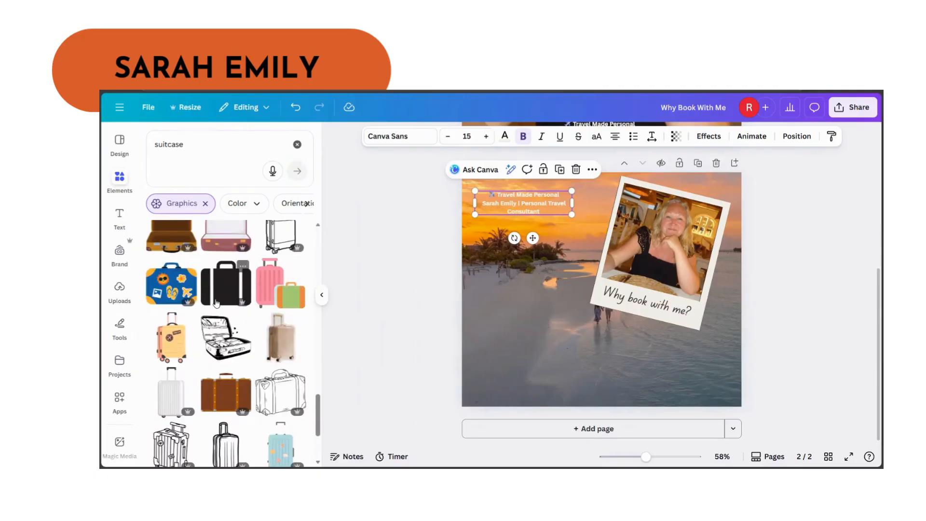
{"action": "scroll", "coordinate": [216, 303], "scroll_direction": "down", "scroll_amount": 3}
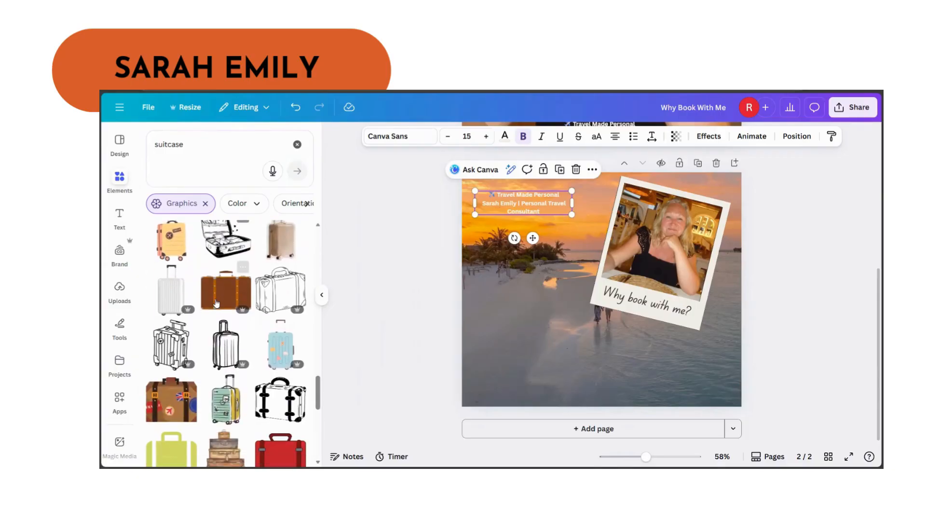
{"action": "scroll", "coordinate": [216, 303], "scroll_direction": "down", "scroll_amount": 2}
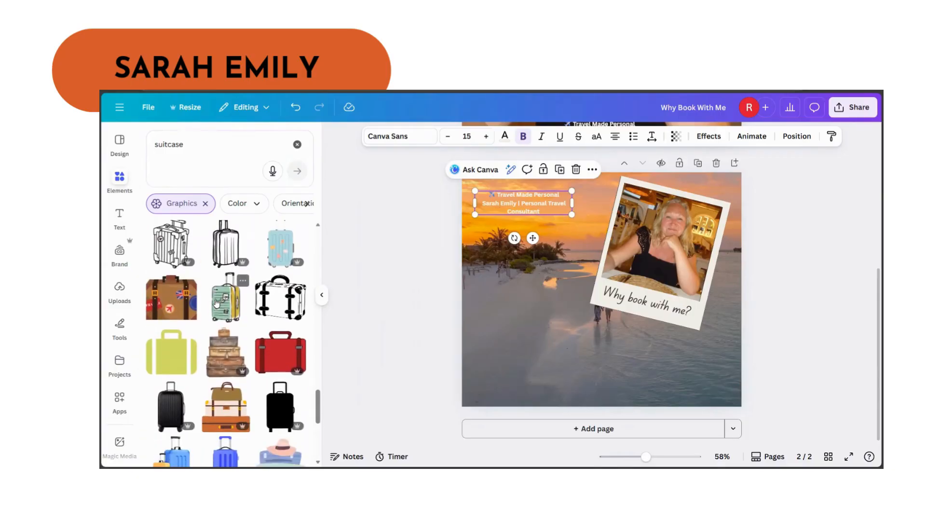
{"action": "scroll", "coordinate": [216, 303], "scroll_direction": "down", "scroll_amount": 3}
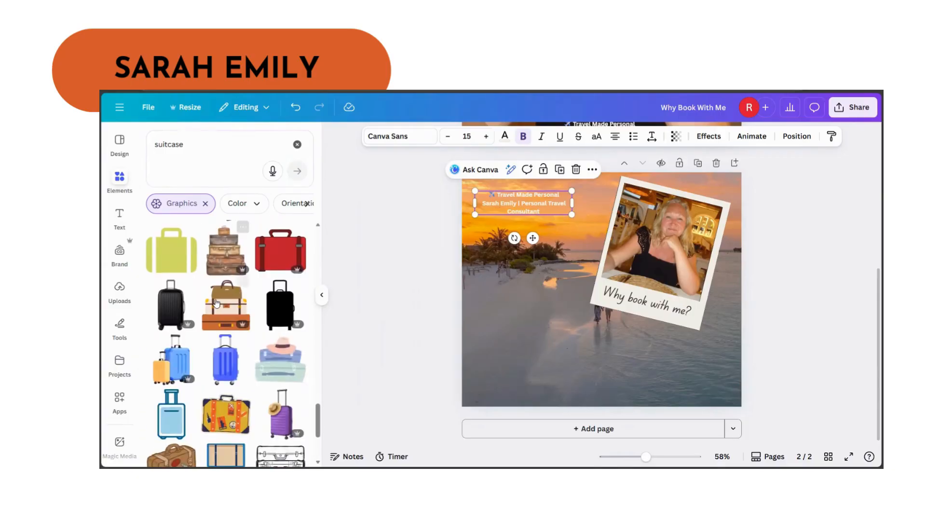
{"action": "left_click", "coordinate": [172, 250]}
{"action": "left_click_drag", "start_coordinate": [536, 309], "coordinate": [482, 370]}
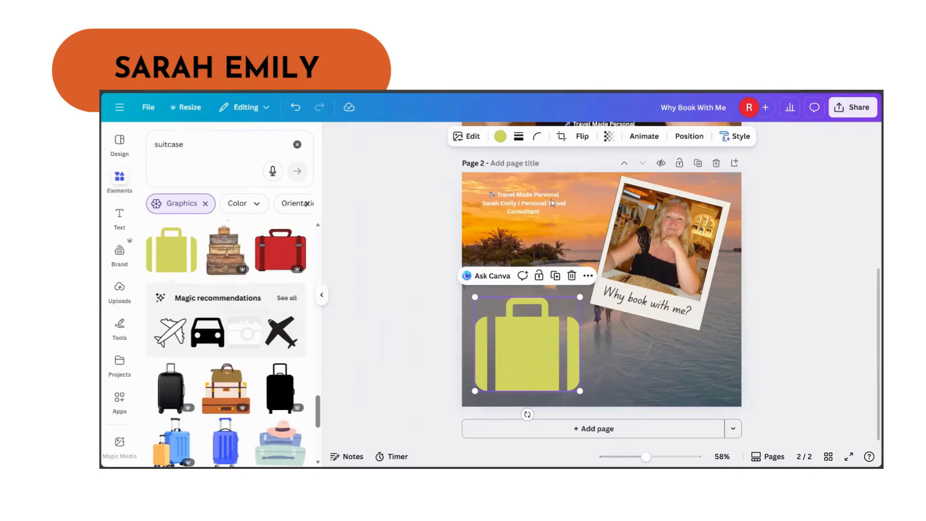
Recolour the suitcase graphic turquoise, trying grey and purple first.
{"action": "left_click", "coordinate": [500, 137]}
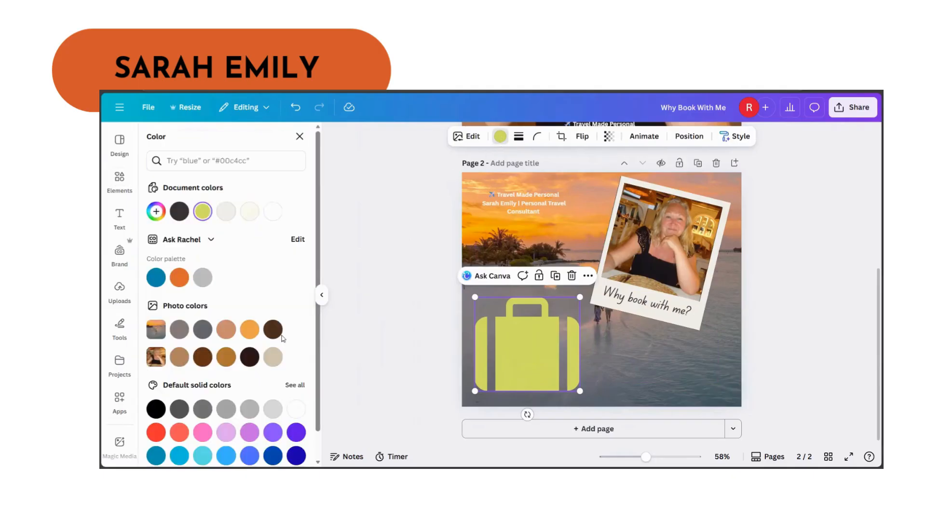
{"action": "left_click", "coordinate": [201, 410]}
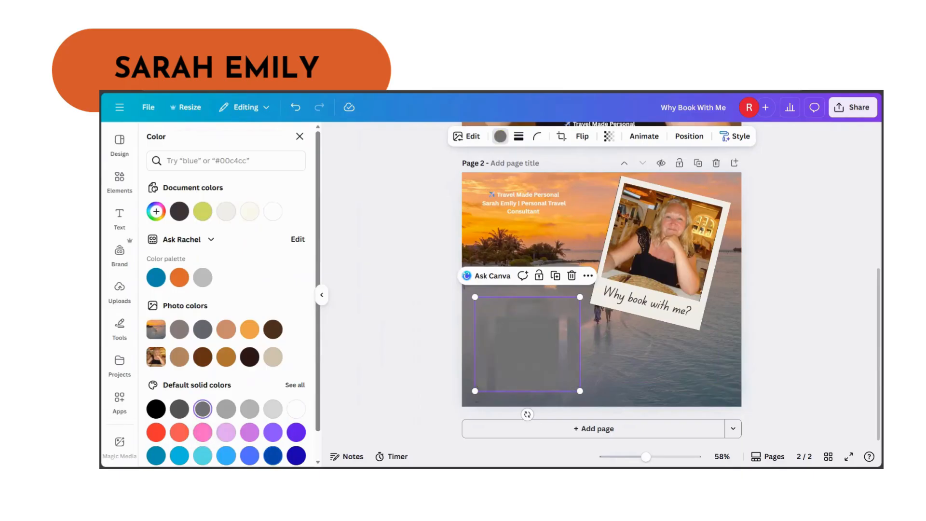
{"action": "left_click", "coordinate": [272, 433]}
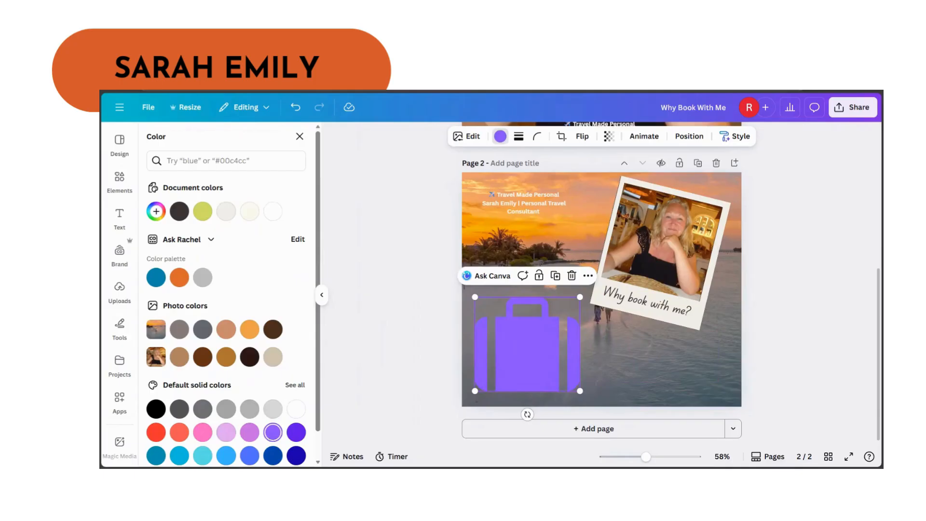
{"action": "left_click", "coordinate": [202, 455]}
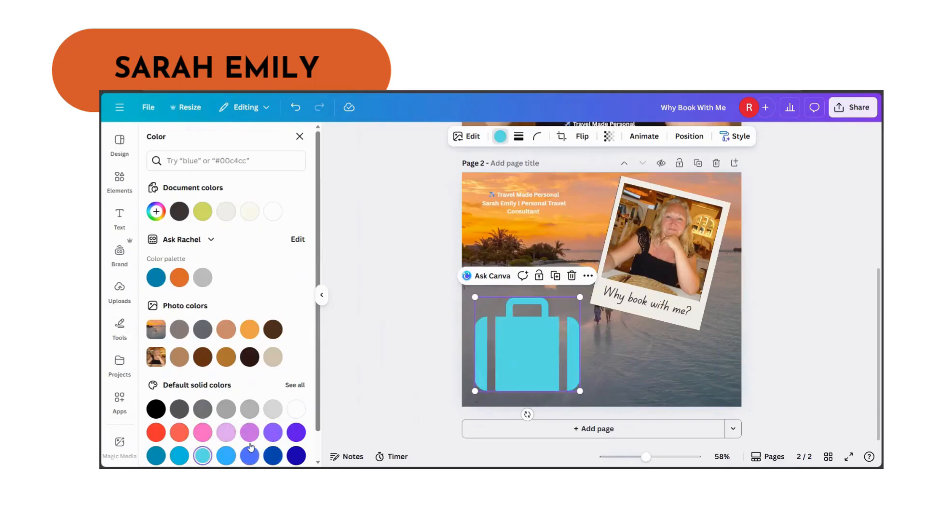
{"action": "left_click", "coordinate": [414, 255]}
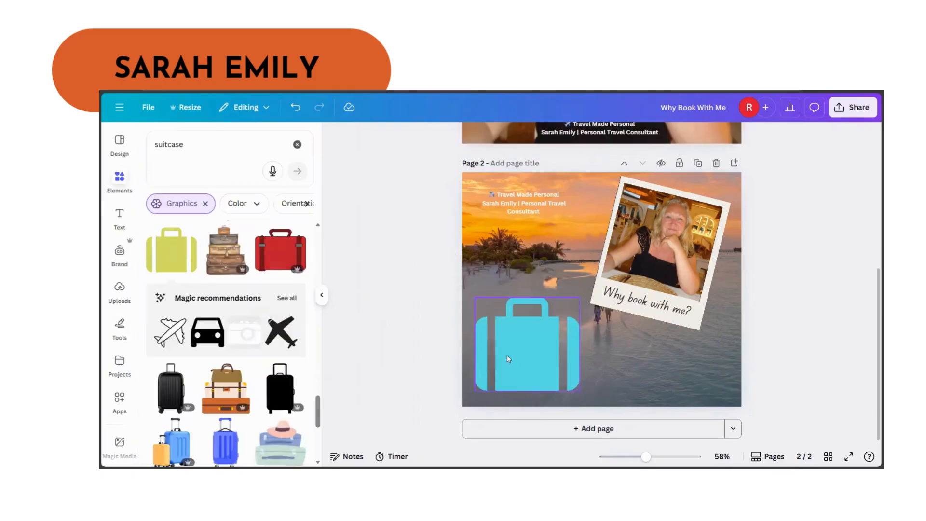
{"action": "left_click", "coordinate": [522, 362]}
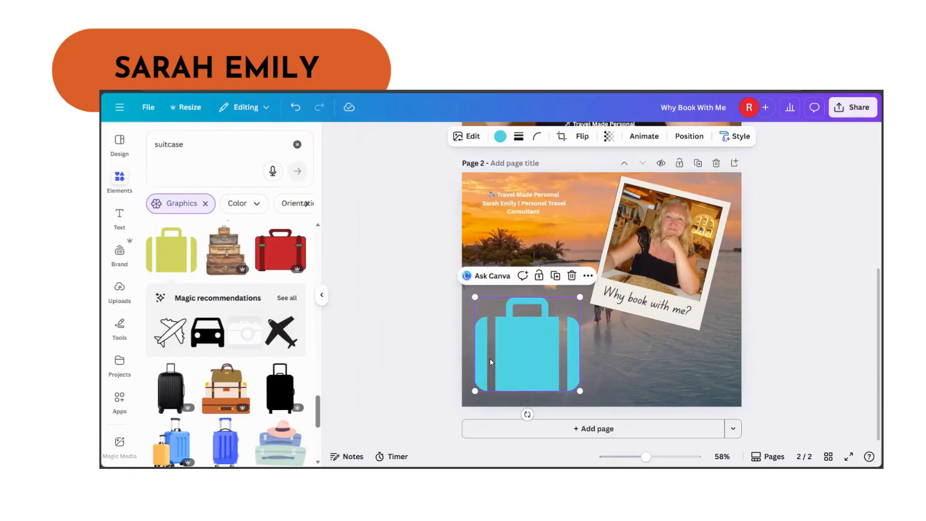
Move the "Travel Made Personal" text box onto the suitcase and narrow it to fit between the straps.
{"action": "left_click", "coordinate": [543, 205]}
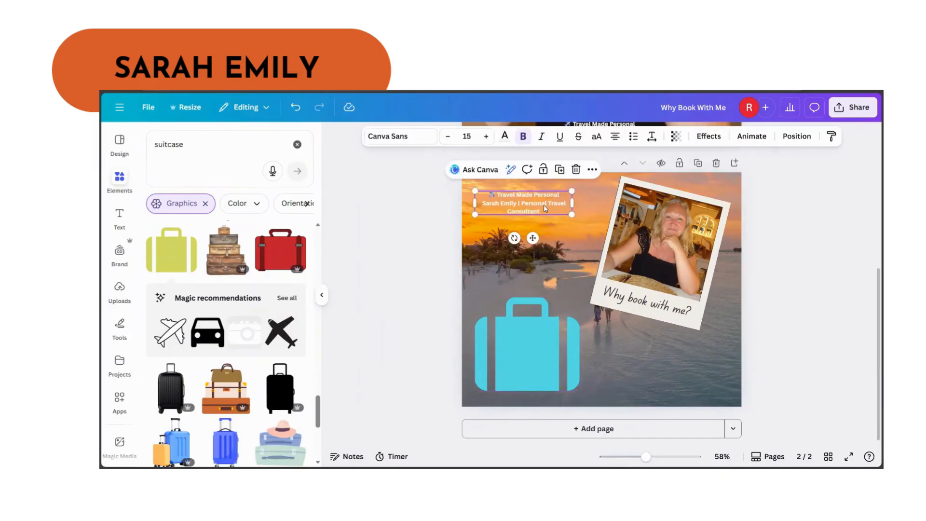
{"action": "left_click_drag", "start_coordinate": [576, 202], "coordinate": [520, 344]}
{"action": "key", "text": "Escape"}
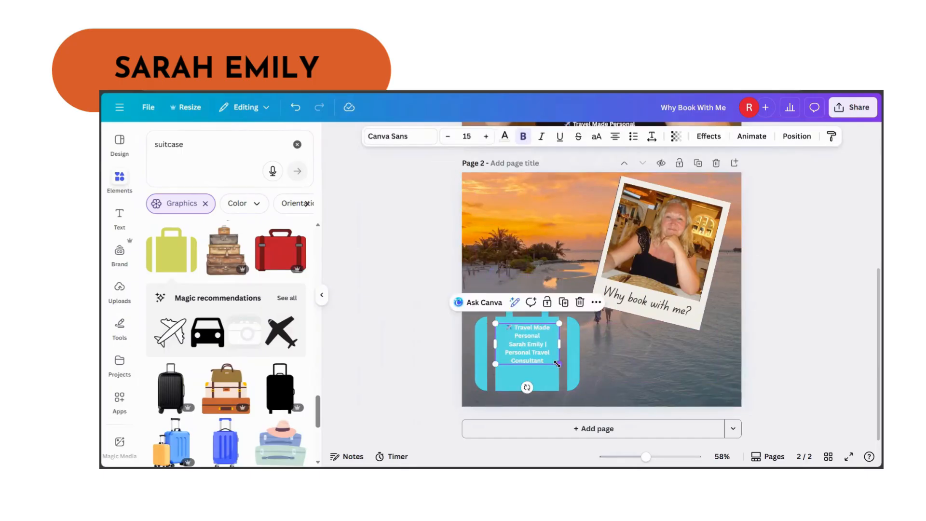
Set the suitcase text's font size to 22 and nudge the text box up so it fits inside the suitcase.
{"action": "triple_click", "coordinate": [532, 356]}
{"action": "left_click", "coordinate": [543, 355]}
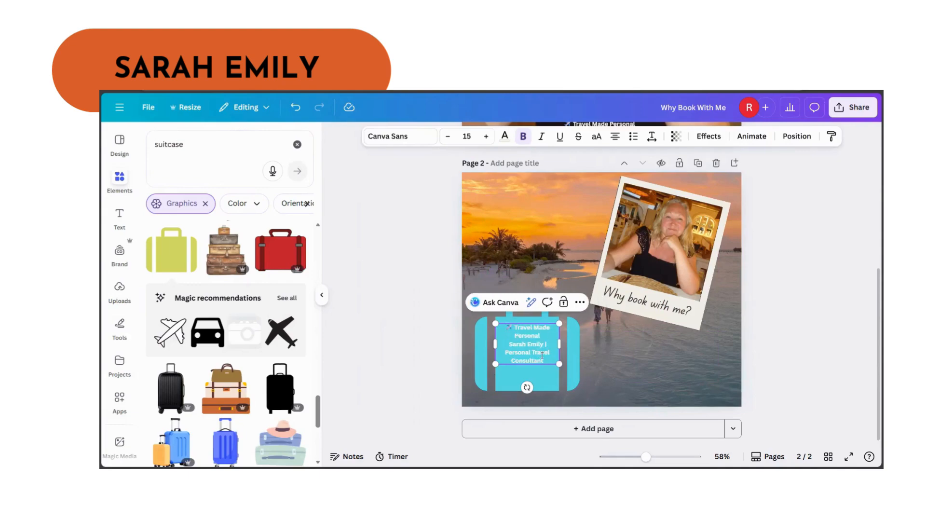
{"action": "left_click_drag", "start_coordinate": [555, 363], "coordinate": [504, 326]}
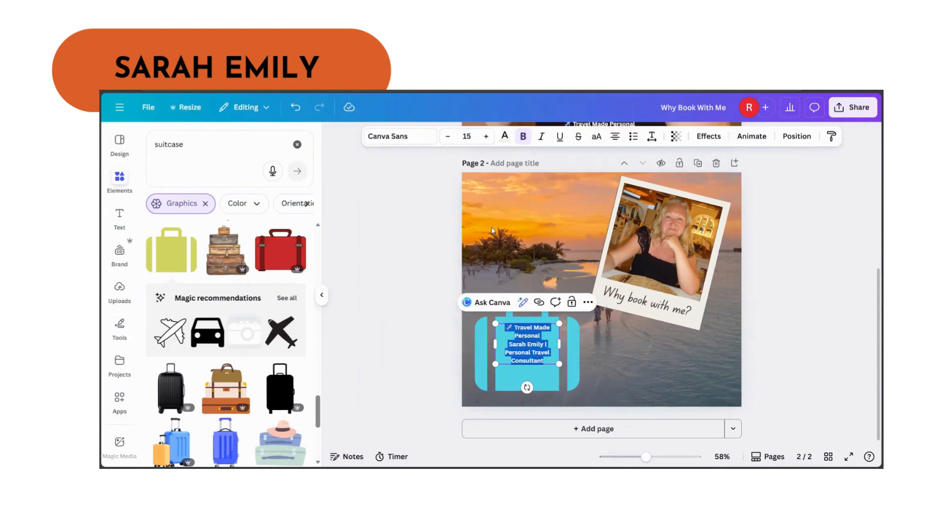
{"action": "left_click", "coordinate": [487, 138]}
{"action": "left_click", "coordinate": [488, 138]}
{"action": "left_click", "coordinate": [487, 139]}
{"action": "left_click", "coordinate": [487, 138]}
{"action": "left_click", "coordinate": [488, 139]}
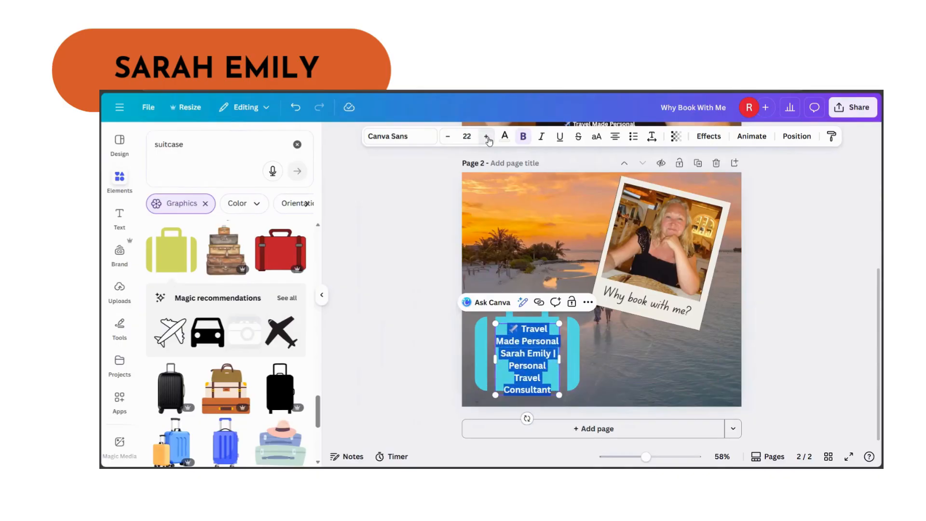
{"action": "left_click", "coordinate": [824, 300]}
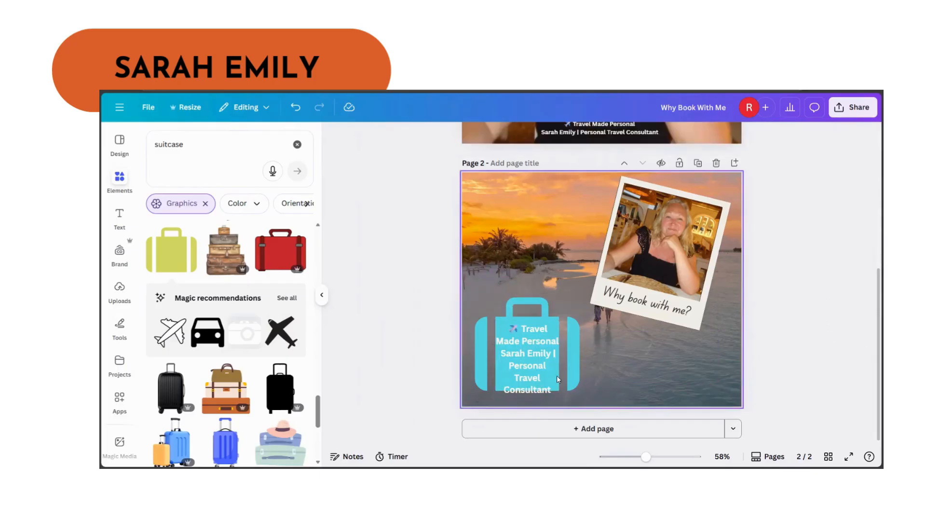
{"action": "left_click_drag", "start_coordinate": [513, 379], "coordinate": [517, 368]}
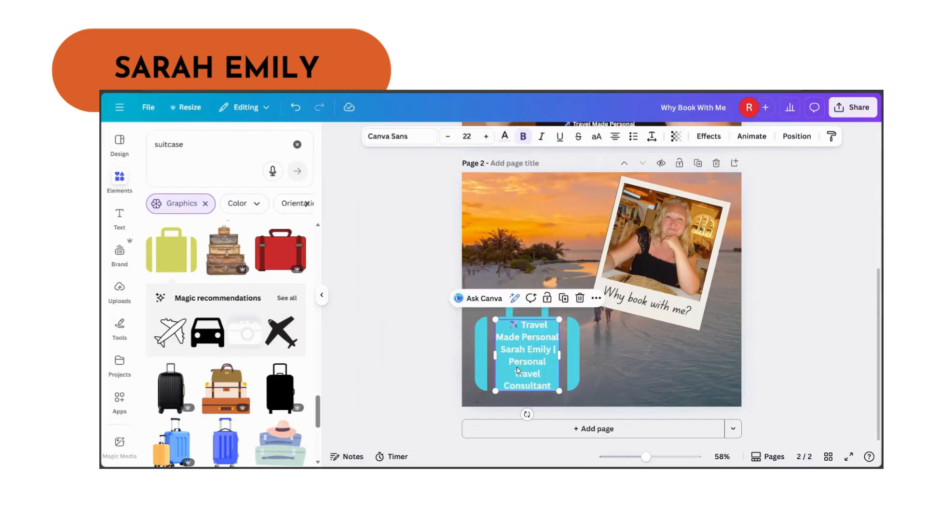
Change the colour of all the suitcase text to black.
{"action": "double_click", "coordinate": [517, 367]}
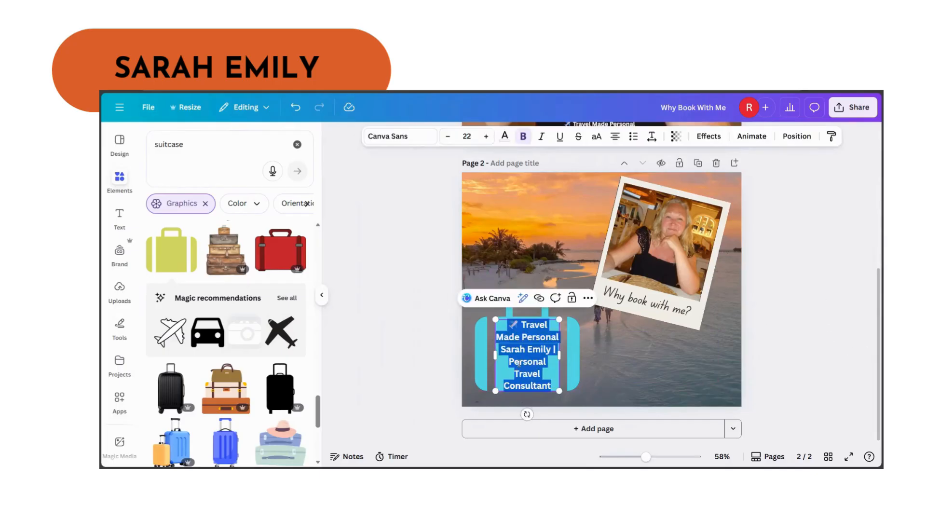
{"action": "left_click", "coordinate": [504, 137]}
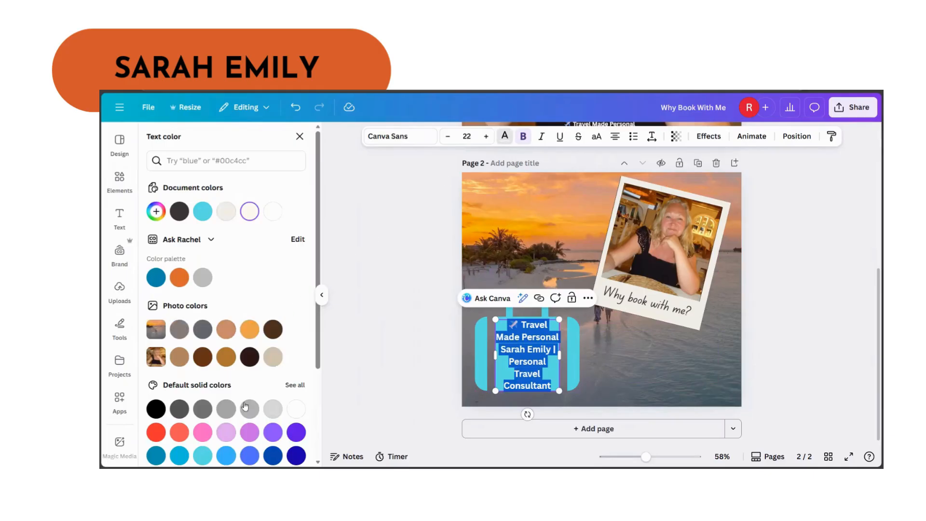
{"action": "left_click", "coordinate": [156, 410]}
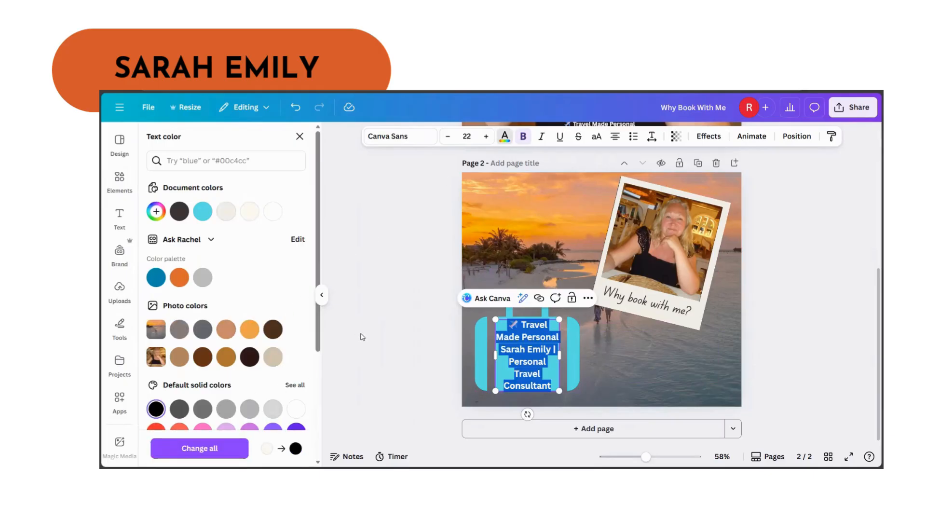
{"action": "left_click", "coordinate": [381, 331]}
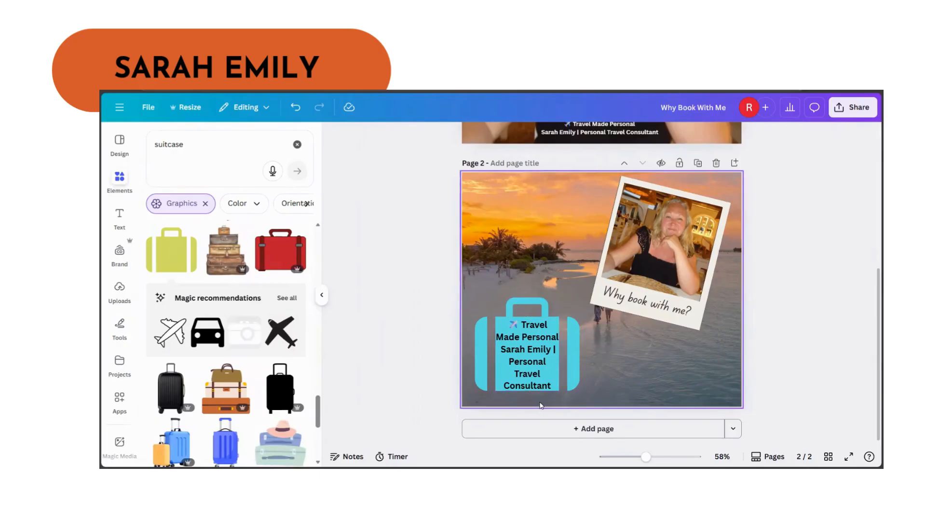
Delete the airplane emoji before "Travel Made Personal" and the vertical bar after the consultant's name.
{"action": "left_click", "coordinate": [541, 376]}
{"action": "double_click", "coordinate": [522, 325]}
{"action": "left_click", "coordinate": [520, 325]}
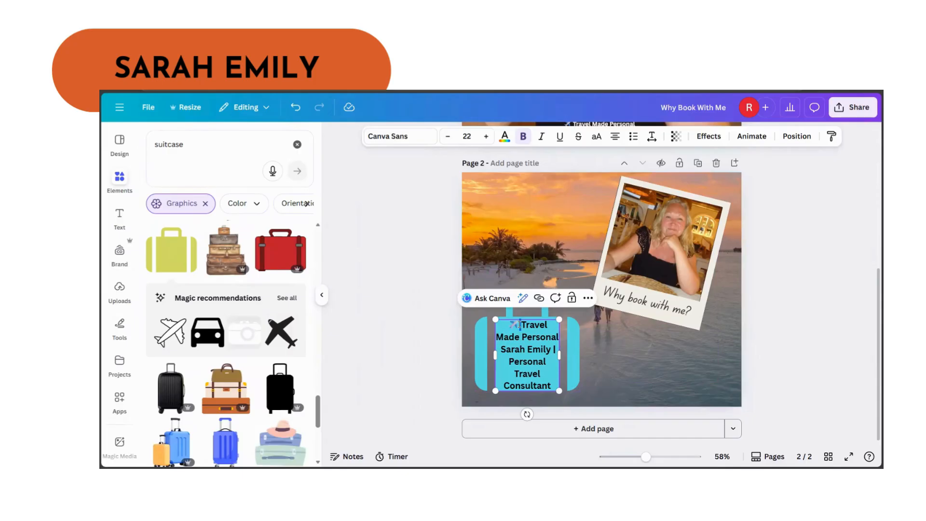
{"action": "key", "text": "BackSpace"}
{"action": "key", "text": "BackSpace"}
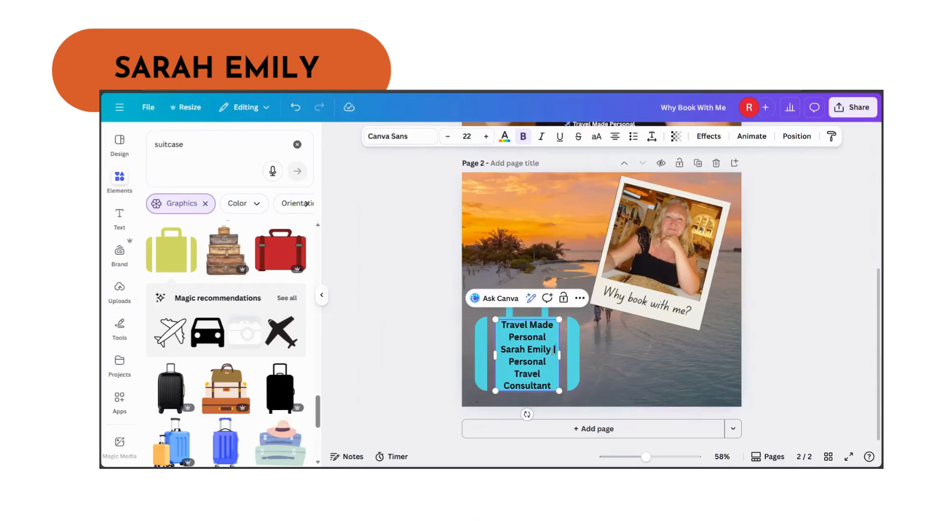
{"action": "key", "text": "BackSpace"}
{"action": "key", "text": "BackSpace"}
Change the font of all the suitcase text to Garet from the Corporate font category.
{"action": "left_click_drag", "start_coordinate": [548, 333], "coordinate": [488, 324]}
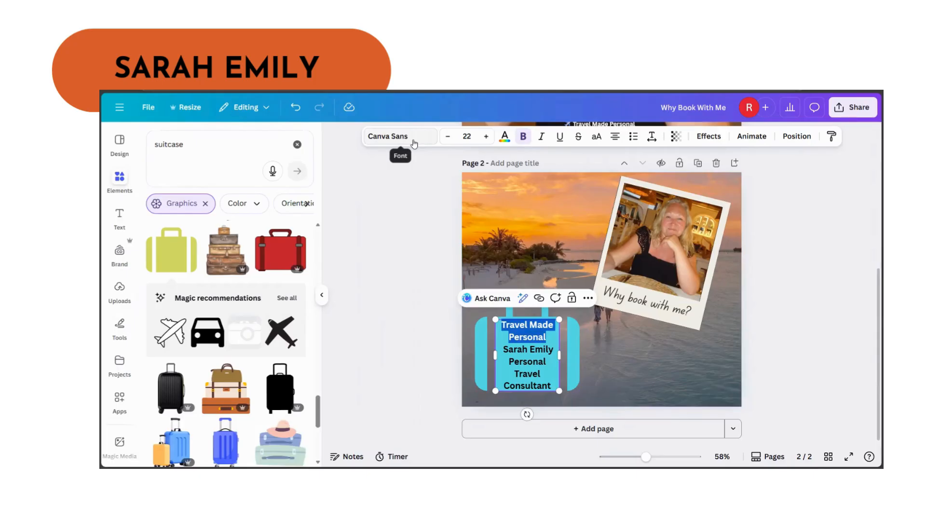
{"action": "left_click_drag", "start_coordinate": [552, 386], "coordinate": [503, 322]}
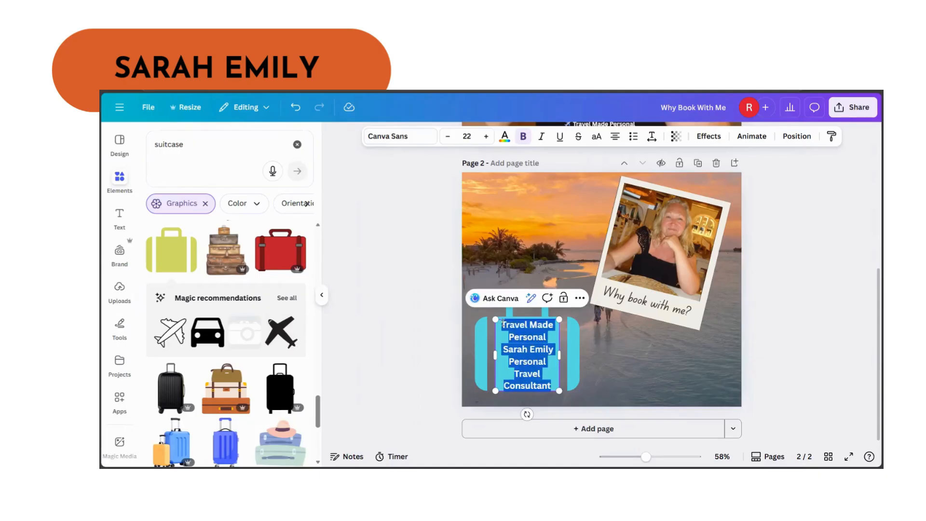
{"action": "left_click", "coordinate": [410, 137]}
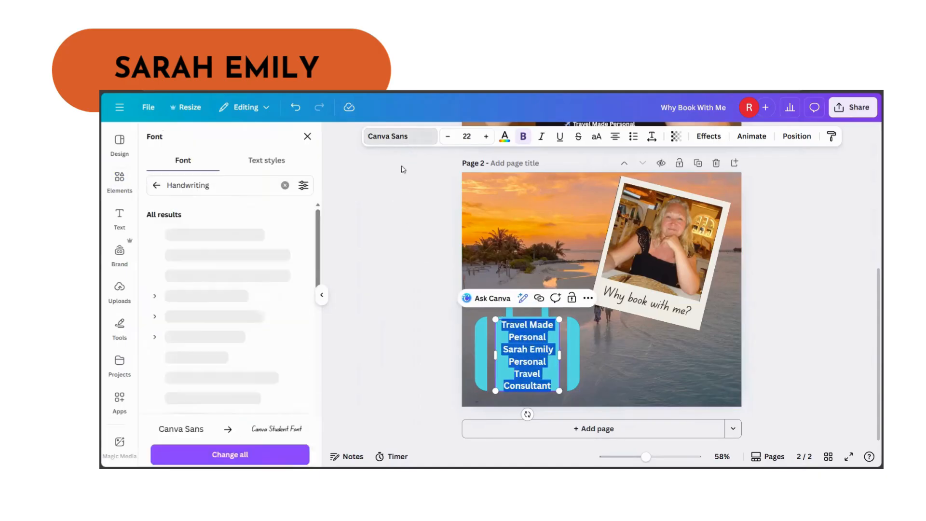
{"action": "left_click", "coordinate": [157, 185]}
{"action": "left_click", "coordinate": [224, 210]}
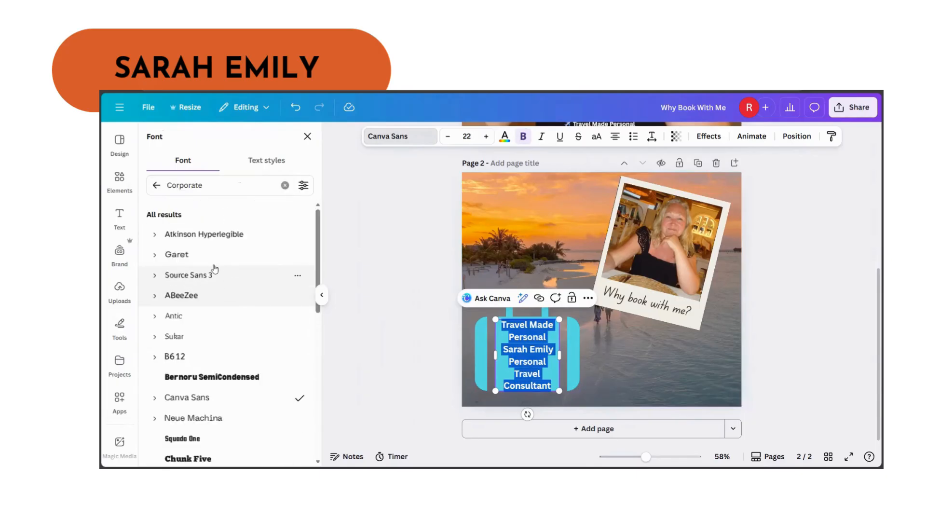
{"action": "left_click", "coordinate": [207, 261]}
{"action": "left_click", "coordinate": [413, 293]}
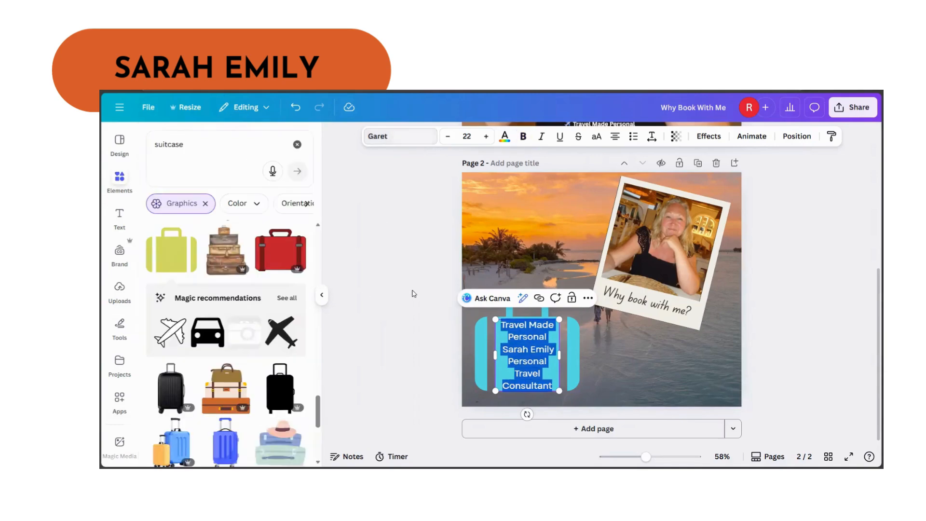
Make only the "Travel Made Personal" lines of the suitcase text bold.
{"action": "left_click", "coordinate": [541, 373]}
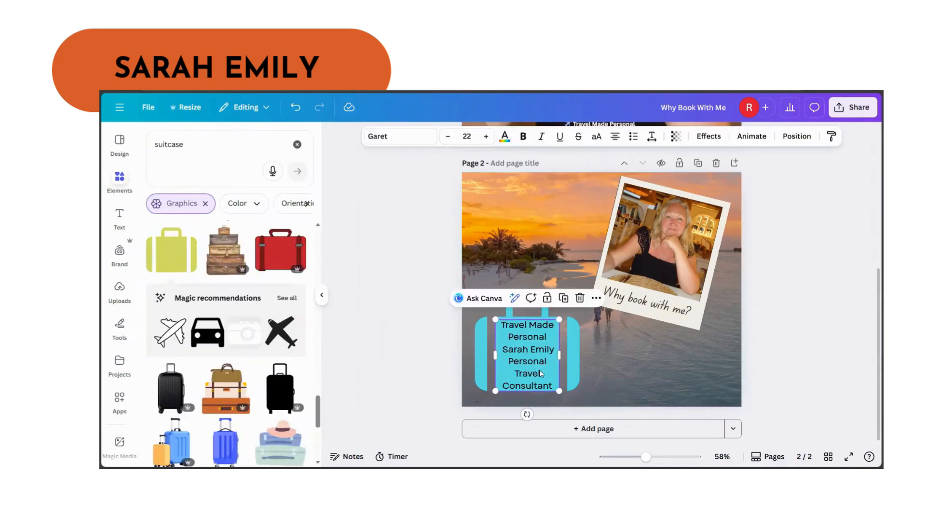
{"action": "left_click", "coordinate": [545, 365]}
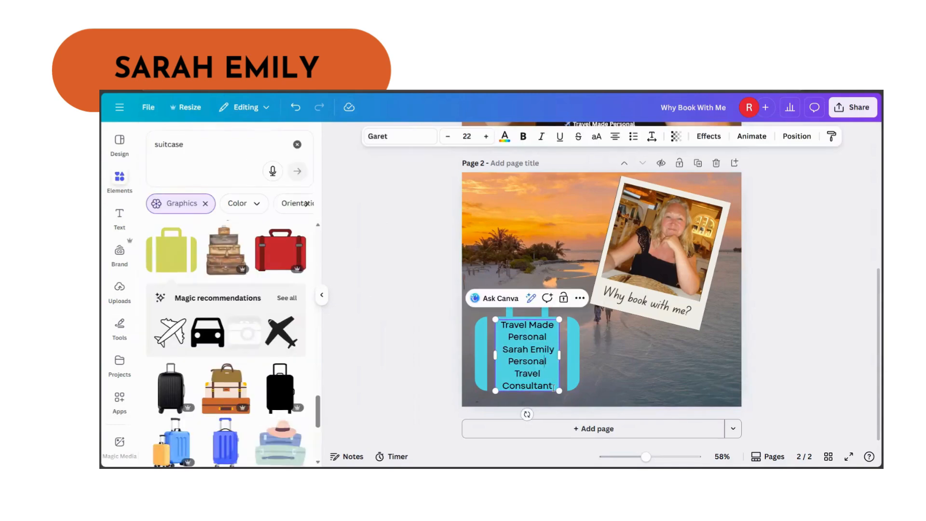
{"action": "double_click", "coordinate": [550, 335]}
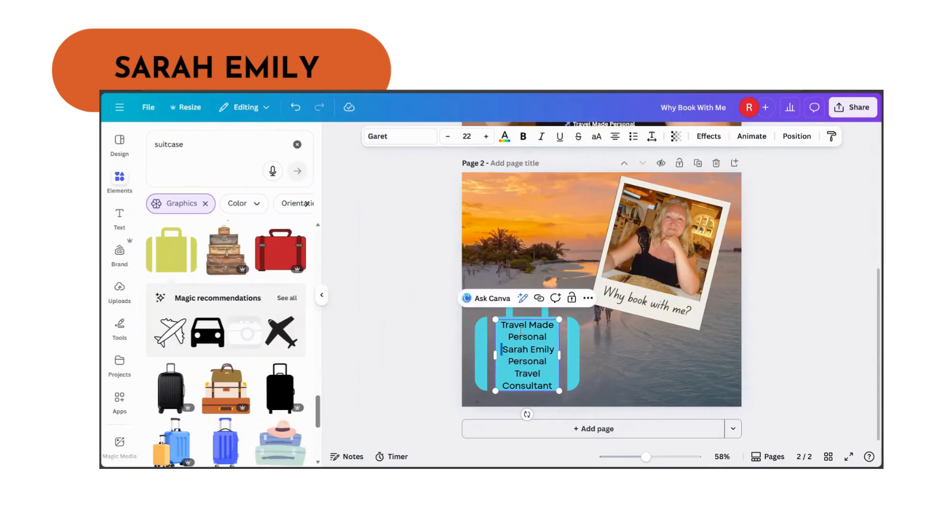
{"action": "left_click_drag", "start_coordinate": [549, 338], "coordinate": [500, 300]}
{"action": "left_click", "coordinate": [523, 137]}
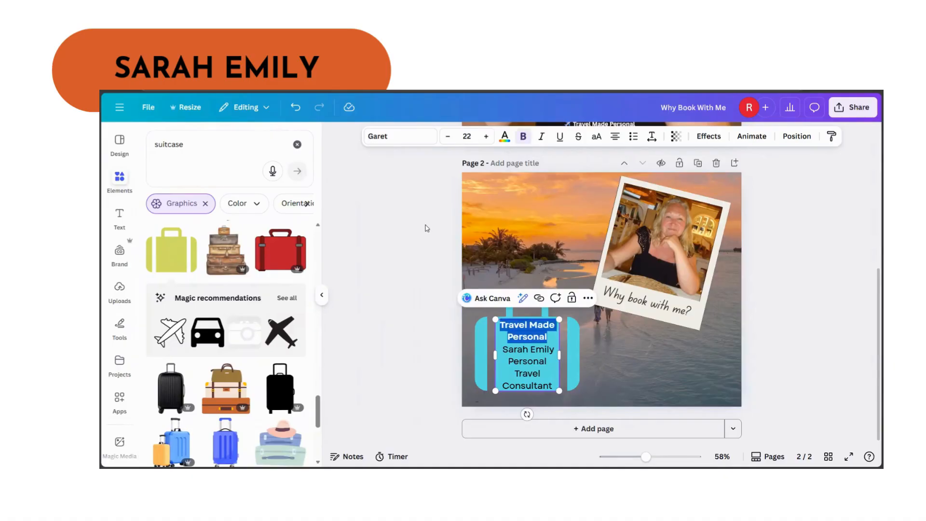
{"action": "left_click", "coordinate": [407, 232]}
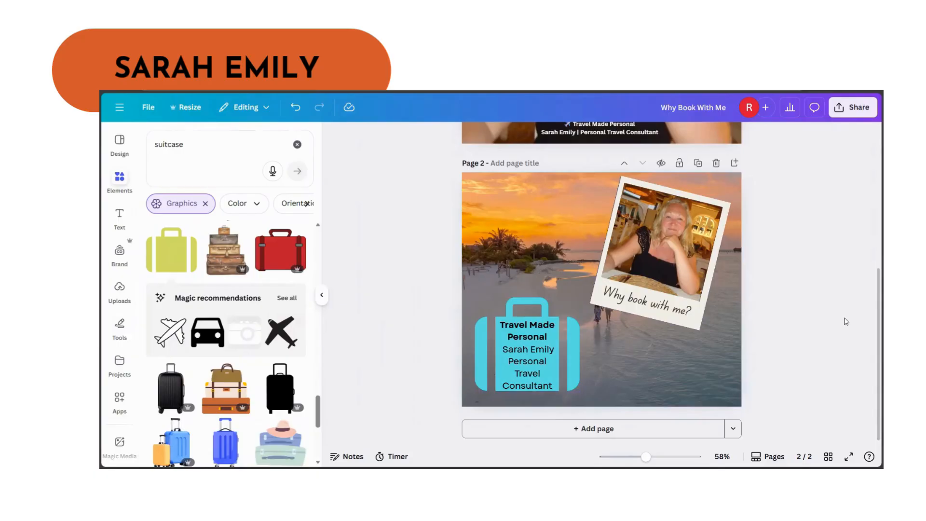
Compare page 2 with the original page 1 and duplicate page 2 for an alternative layout.
{"action": "scroll", "coordinate": [824, 348], "scroll_direction": "up", "scroll_amount": 5}
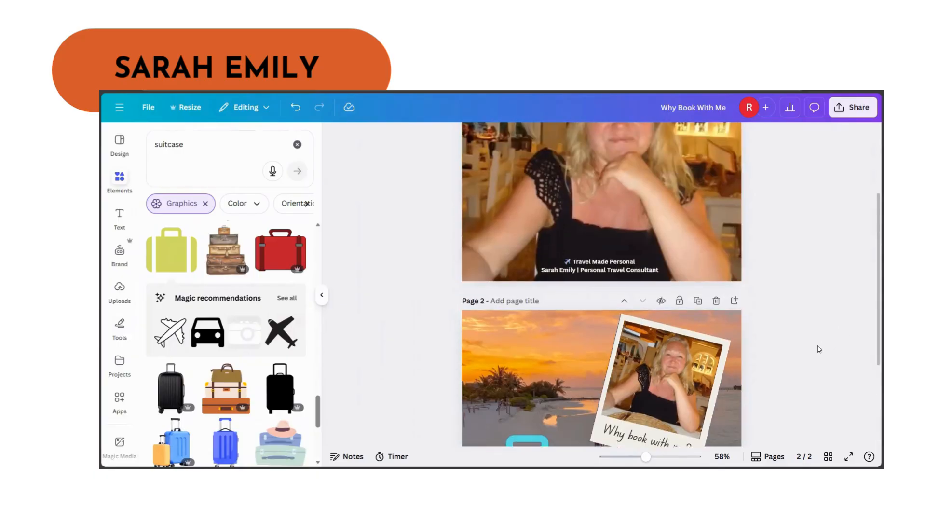
{"action": "scroll", "coordinate": [818, 349], "scroll_direction": "up", "scroll_amount": 1}
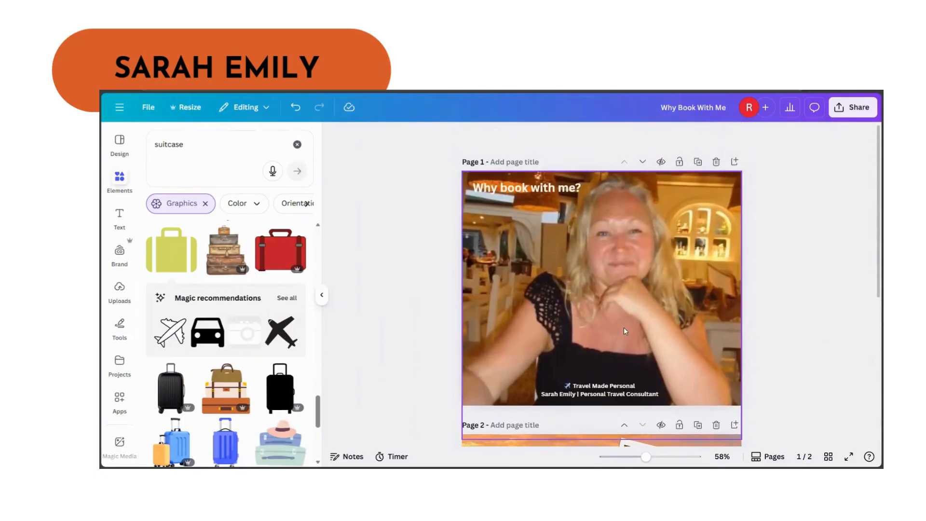
{"action": "scroll", "coordinate": [636, 338], "scroll_direction": "down", "scroll_amount": 5}
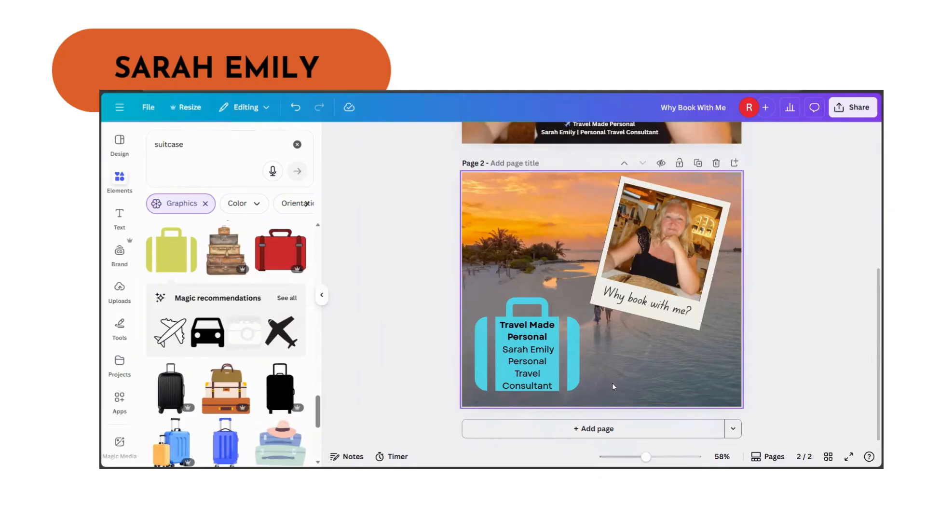
{"action": "left_click", "coordinate": [698, 163]}
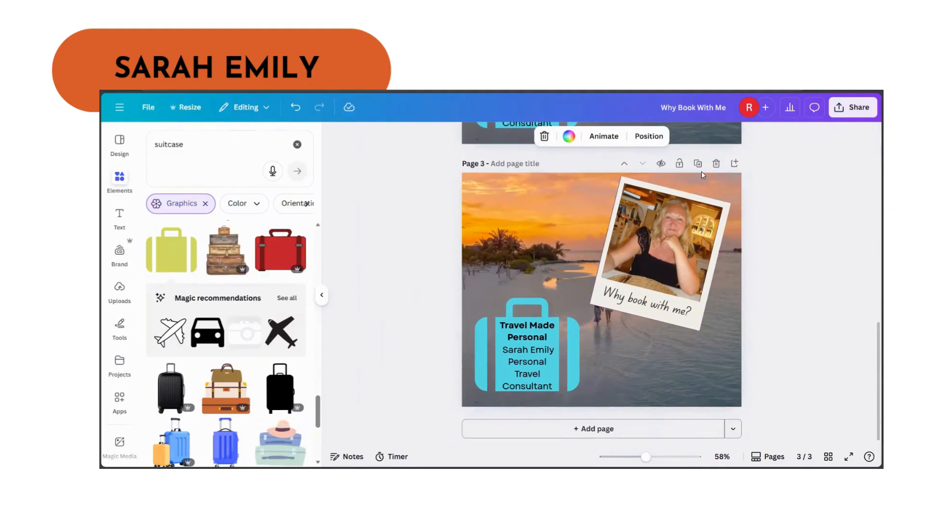
On page 3, move the branding text off the suitcase to below the polaroid and delete the turquoise suitcase.
{"action": "left_click", "coordinate": [551, 350]}
{"action": "left_click_drag", "start_coordinate": [551, 350], "coordinate": [663, 350]}
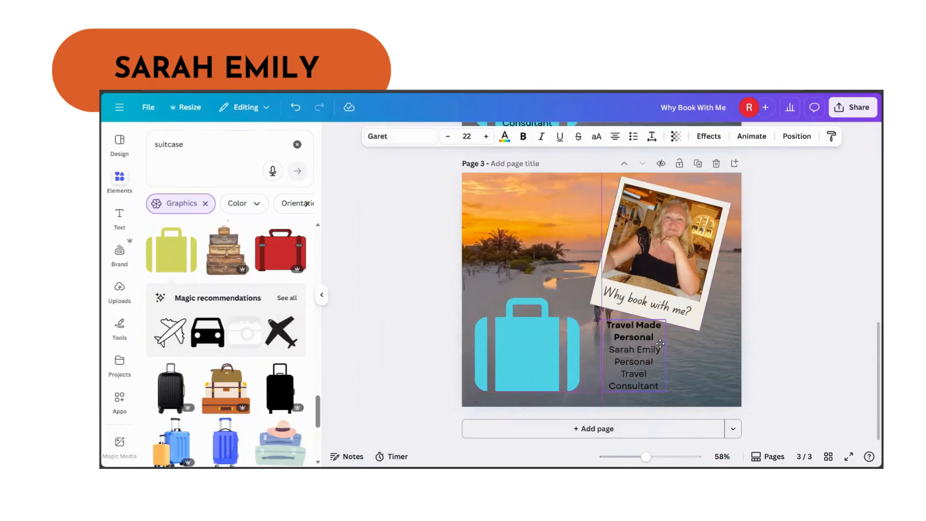
{"action": "left_click", "coordinate": [519, 339]}
{"action": "key", "text": "Delete"}
Add a basic square shape to page 3 and stretch it into a full-height vertical orange band near the page's left edge.
{"action": "left_click", "coordinate": [647, 302]}
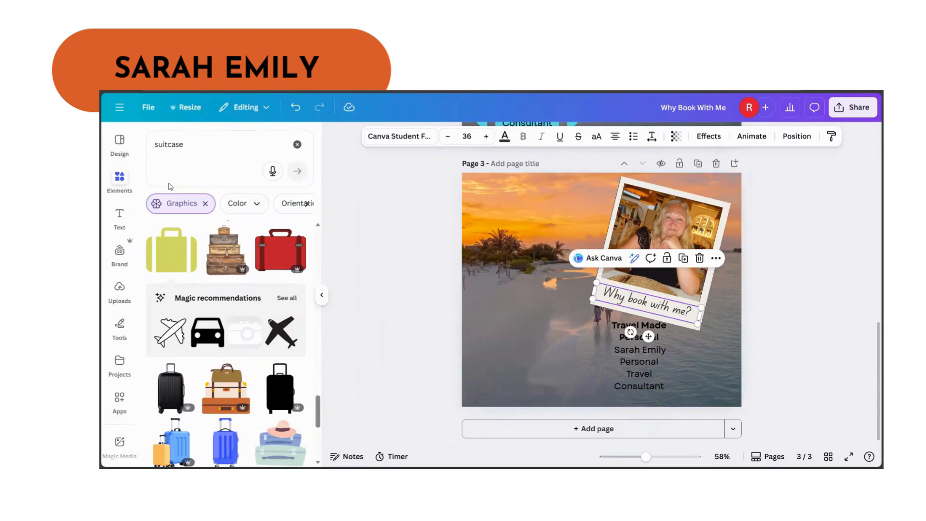
{"action": "left_click", "coordinate": [297, 145]}
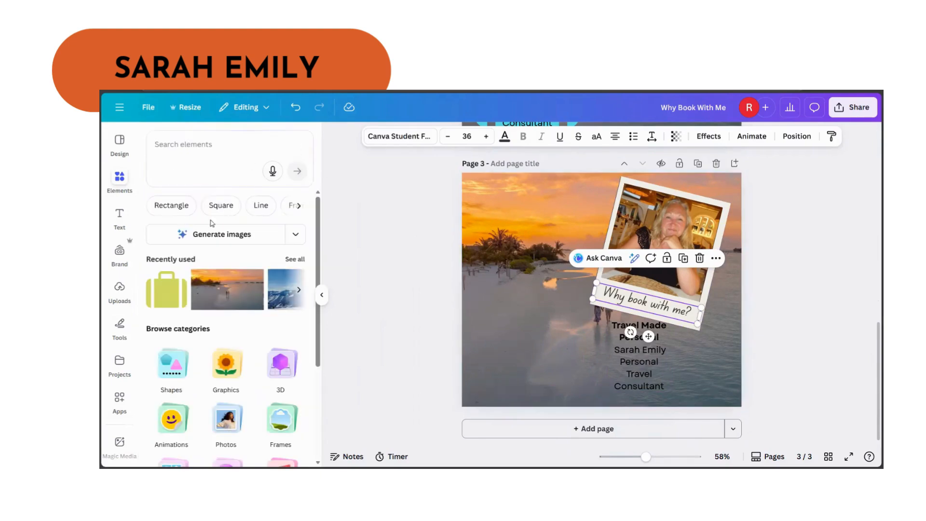
{"action": "left_click", "coordinate": [172, 365]}
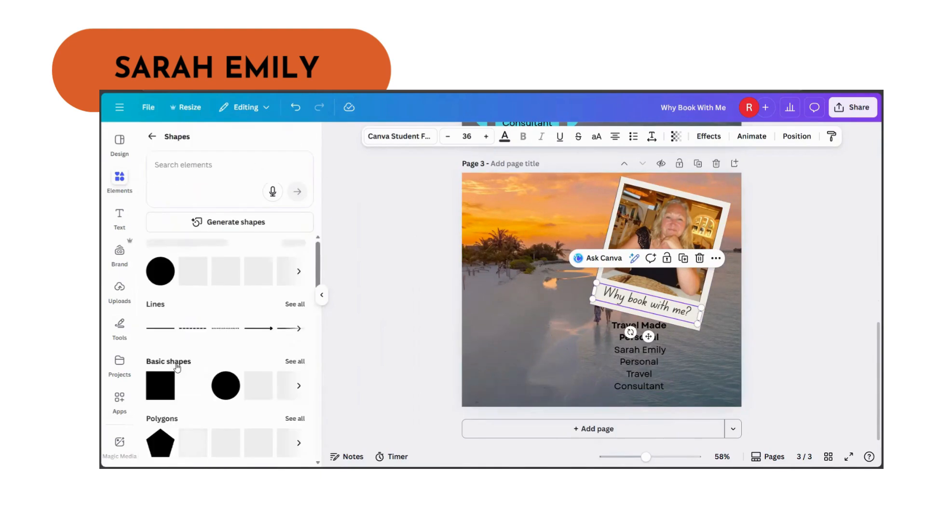
{"action": "left_click", "coordinate": [166, 379]}
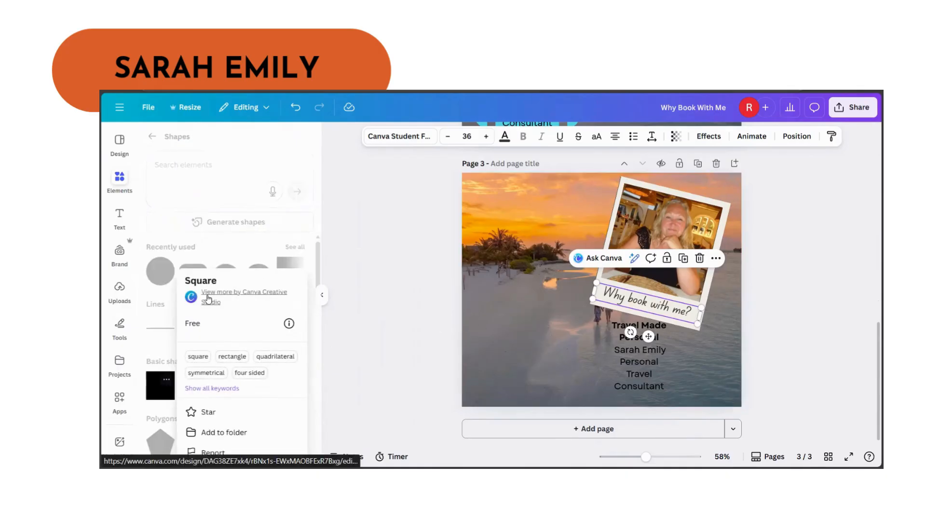
{"action": "left_click", "coordinate": [164, 380]}
{"action": "left_click", "coordinate": [161, 395]}
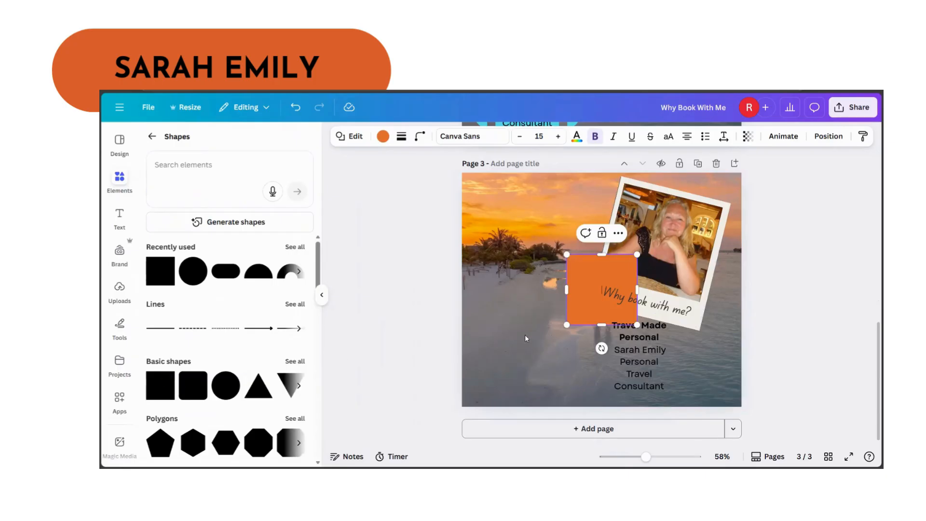
{"action": "left_click_drag", "start_coordinate": [585, 269], "coordinate": [501, 184]}
{"action": "left_click_drag", "start_coordinate": [510, 246], "coordinate": [507, 421]}
Move the branding text onto the top of the orange band and cut the consultant's name and job title out of it.
{"action": "left_click", "coordinate": [638, 358]}
{"action": "left_click_drag", "start_coordinate": [638, 358], "coordinate": [513, 229]}
{"action": "double_click", "coordinate": [537, 210]}
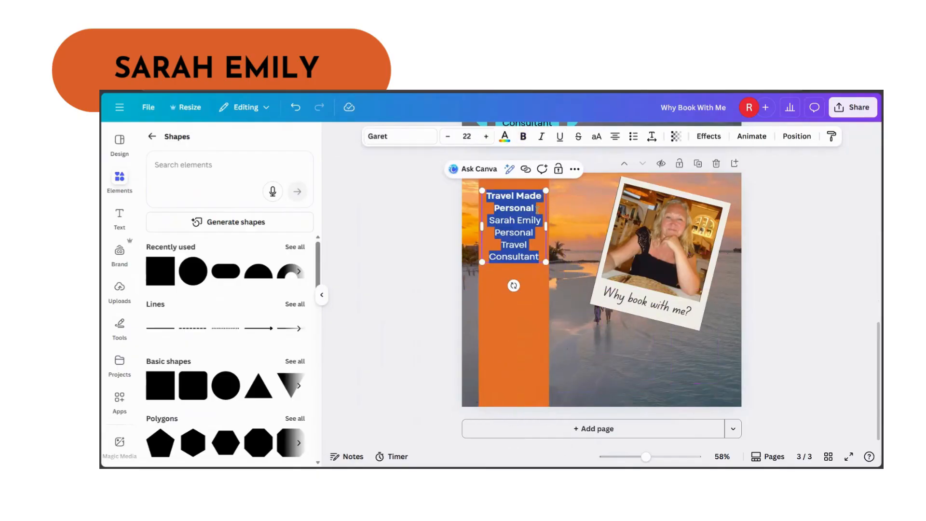
{"action": "left_click", "coordinate": [540, 254]}
{"action": "left_click_drag", "start_coordinate": [539, 257], "coordinate": [491, 221]}
{"action": "right_click", "coordinate": [497, 223]}
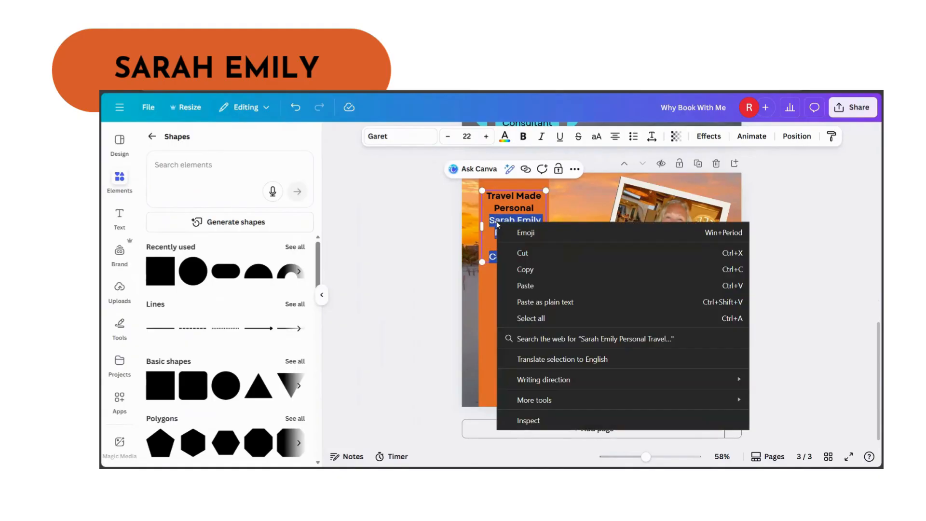
{"action": "left_click", "coordinate": [522, 252]}
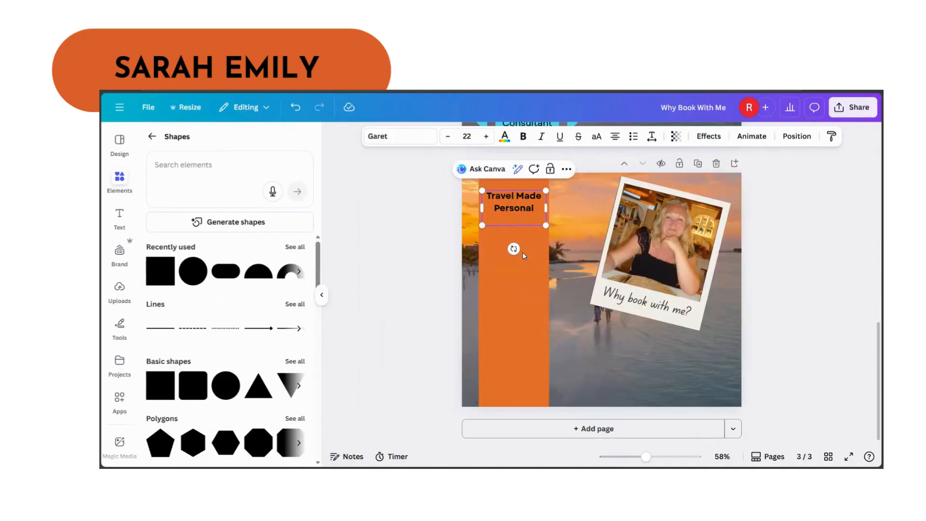
Paste the consultant's name and job title as a separate text box and place it near the bottom of the orange band.
{"action": "right_click", "coordinate": [508, 289]}
{"action": "left_click", "coordinate": [554, 203]}
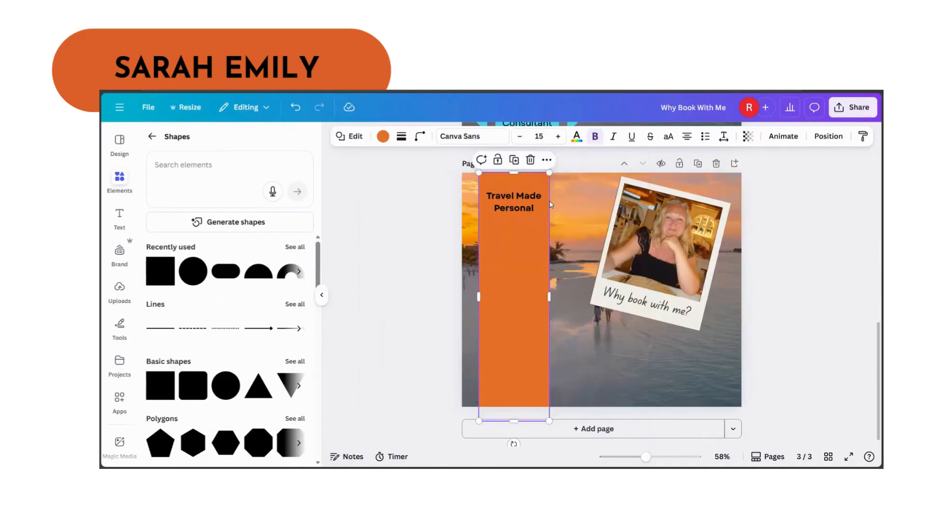
{"action": "left_click_drag", "start_coordinate": [690, 288], "coordinate": [518, 357]}
{"action": "left_click", "coordinate": [817, 313]}
{"action": "double_click", "coordinate": [525, 358]}
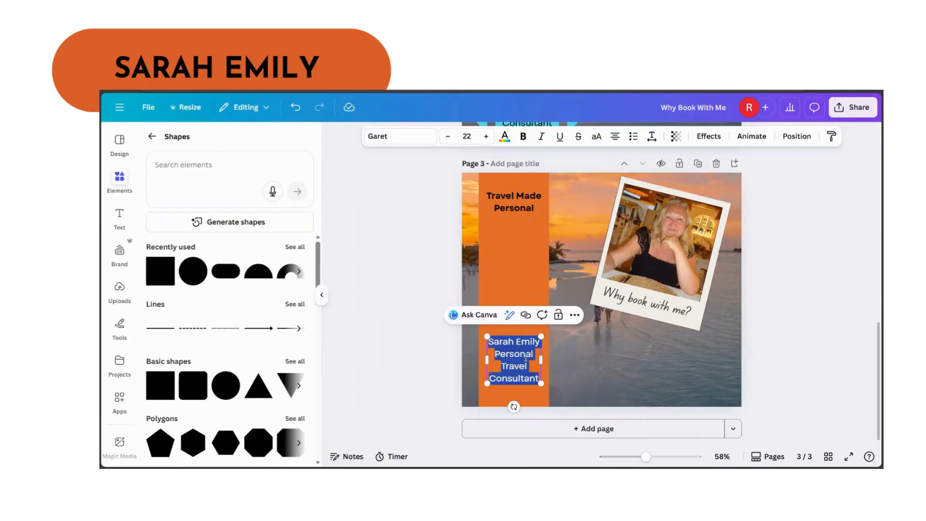
{"action": "left_click", "coordinate": [819, 365]}
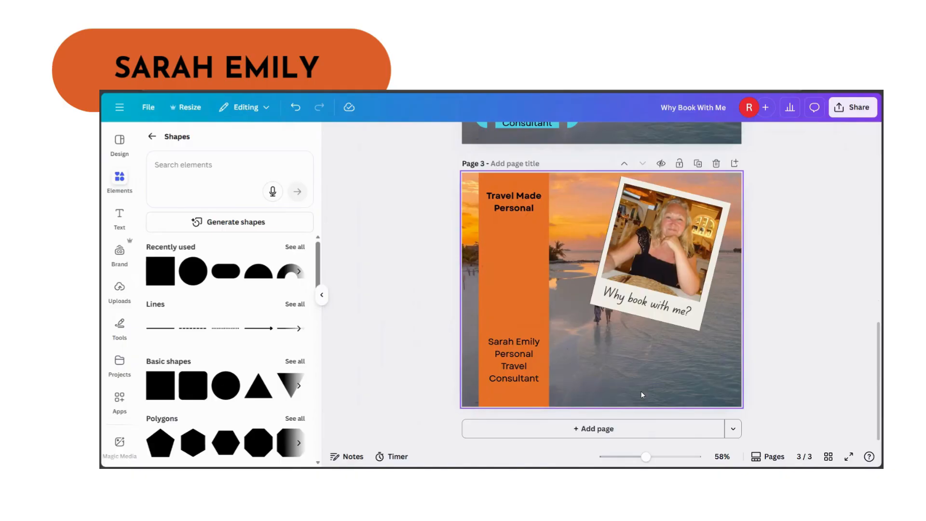
Shrink the captioned polaroid as a whole and place it on the orange band between the two text boxes.
{"action": "left_click", "coordinate": [730, 361]}
{"action": "left_click", "coordinate": [841, 341]}
{"action": "left_click_drag", "start_coordinate": [702, 343], "coordinate": [574, 305]}
{"action": "left_click", "coordinate": [625, 353]}
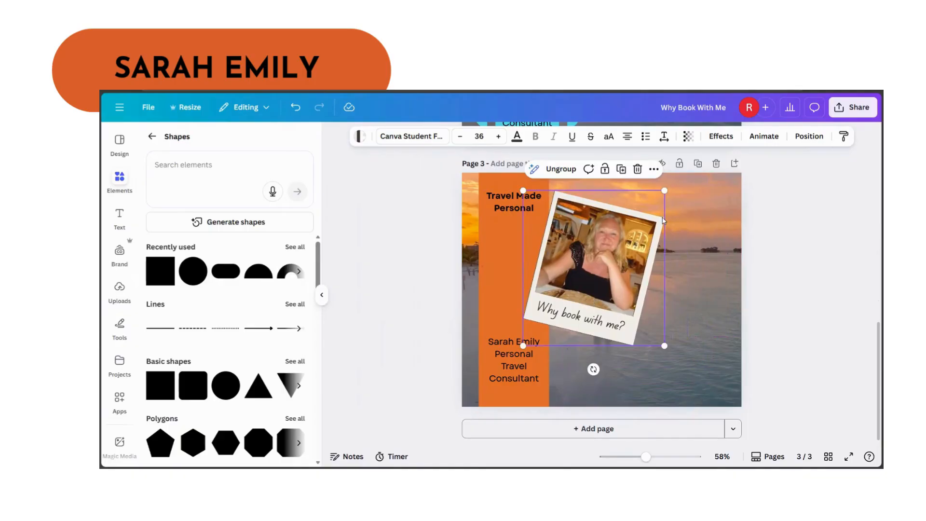
{"action": "left_click_drag", "start_coordinate": [664, 190], "coordinate": [630, 228]}
{"action": "left_click_drag", "start_coordinate": [596, 275], "coordinate": [545, 265]}
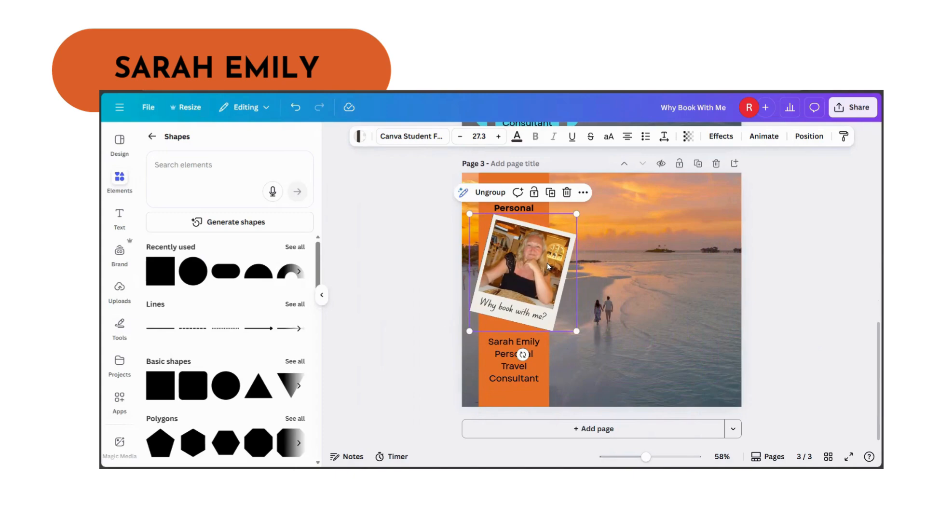
{"action": "left_click", "coordinate": [828, 267]}
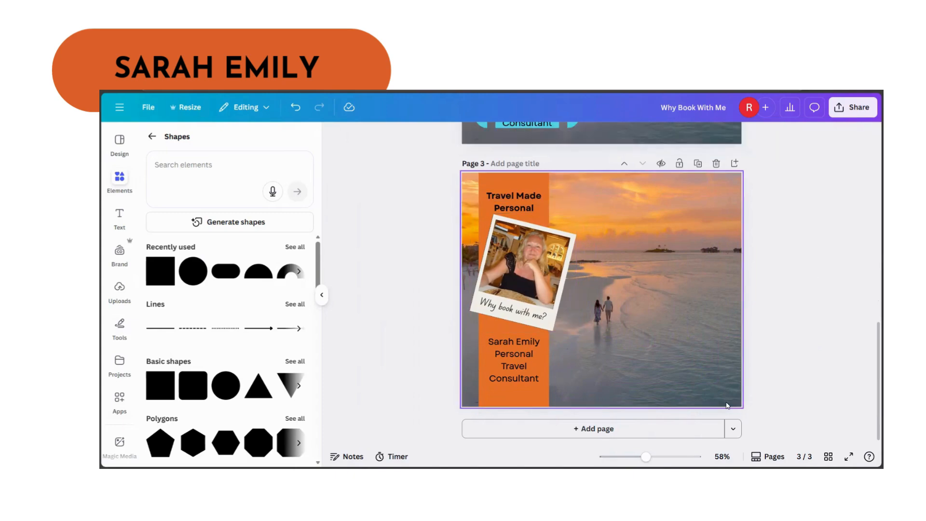
Add a Subtitle text box to page 3 and place it over the sky in the page's upper right area.
{"action": "scroll", "coordinate": [643, 349], "scroll_direction": "up", "scroll_amount": 5}
{"action": "scroll", "coordinate": [642, 350], "scroll_direction": "down", "scroll_amount": 5}
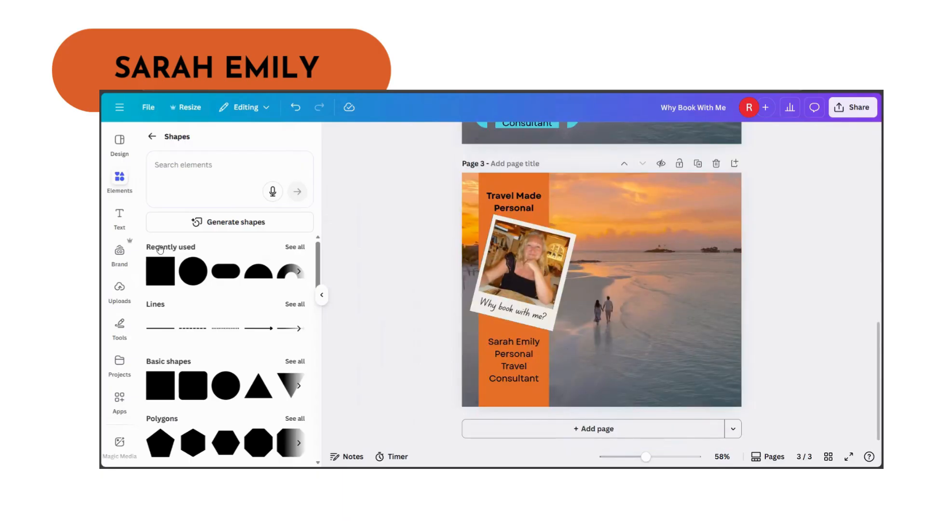
{"action": "left_click", "coordinate": [120, 215]}
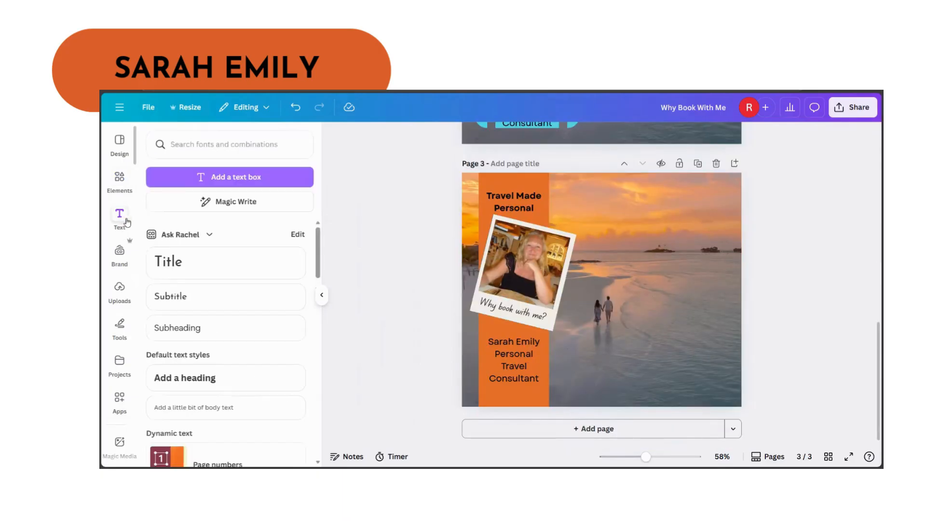
{"action": "left_click", "coordinate": [170, 296]}
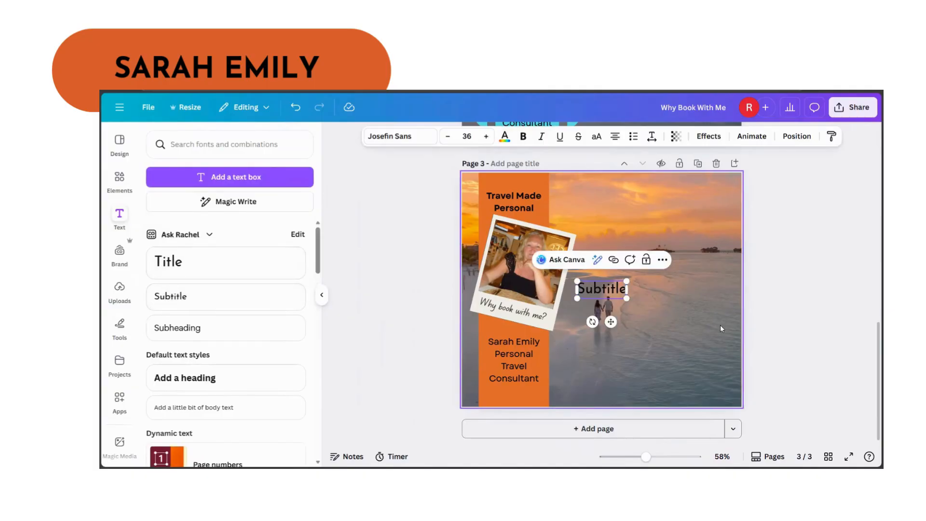
{"action": "left_click", "coordinate": [577, 290]}
{"action": "left_click_drag", "start_coordinate": [602, 291], "coordinate": [722, 211]}
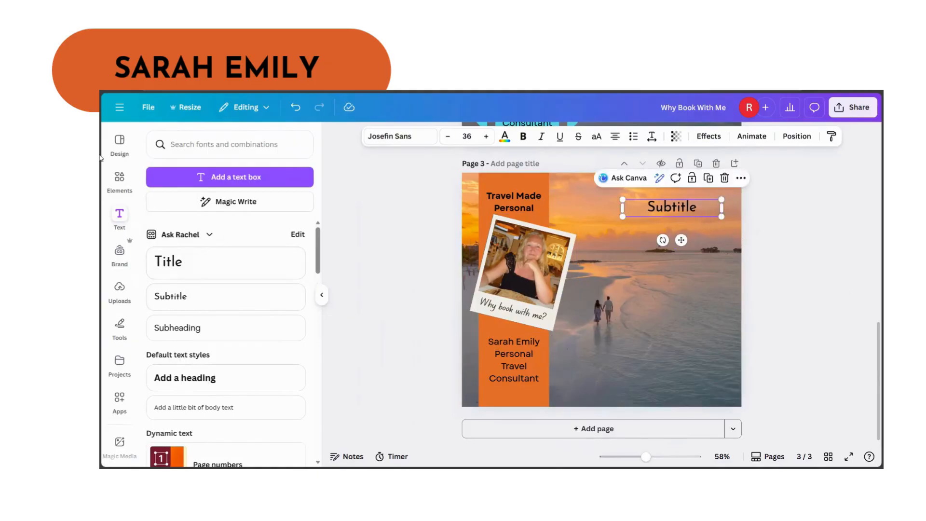
Duplicate the orange band, move the copy to the right side of page 3 and widen it.
{"action": "left_click", "coordinate": [522, 184]}
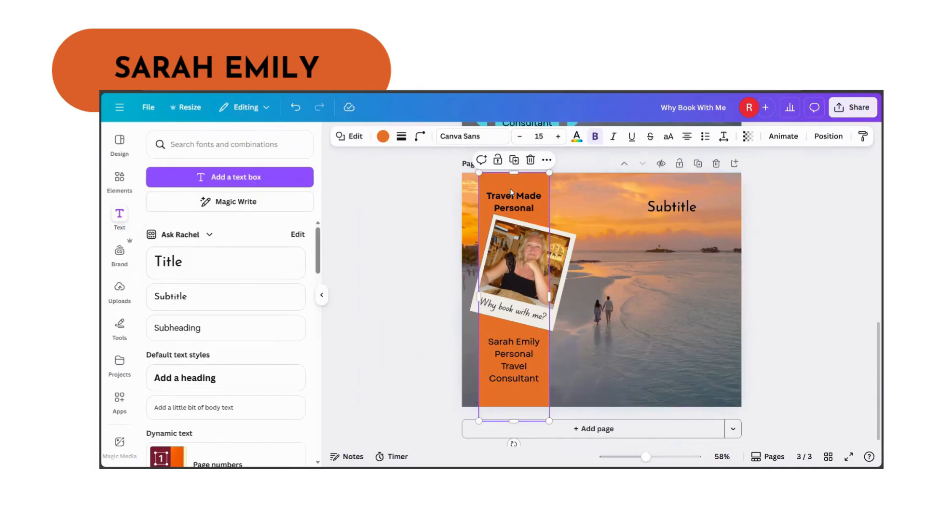
{"action": "left_click", "coordinate": [514, 160]}
{"action": "left_click_drag", "start_coordinate": [601, 187], "coordinate": [669, 179]}
{"action": "left_click_drag", "start_coordinate": [704, 296], "coordinate": [732, 296]}
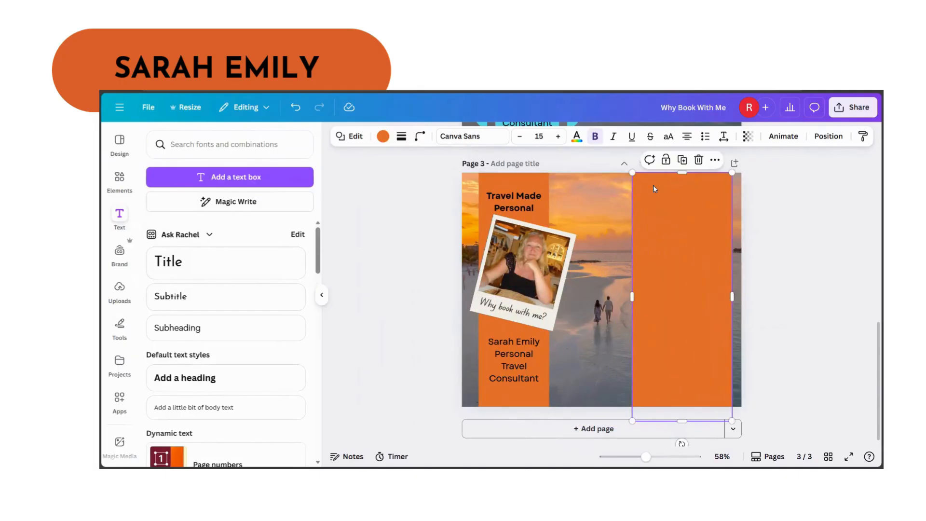
Recolour the duplicated band on page 3 with the brand palette's grey and make it semi-transparent.
{"action": "left_click", "coordinate": [383, 136]}
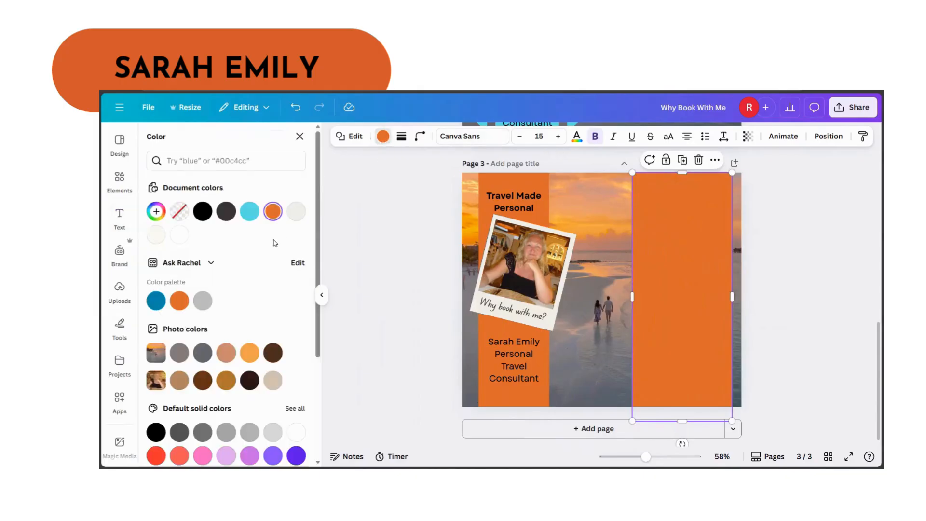
{"action": "left_click", "coordinate": [203, 300]}
{"action": "left_click", "coordinate": [748, 139]}
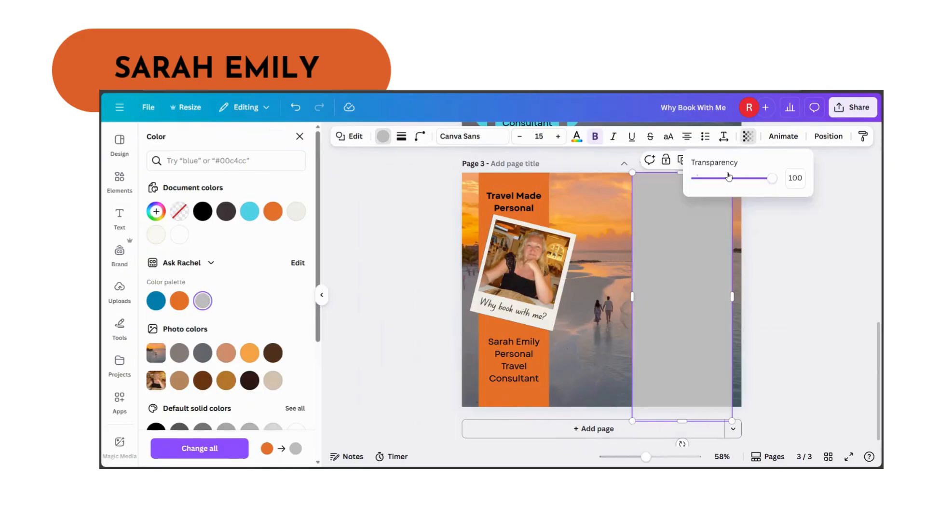
{"action": "left_click", "coordinate": [728, 179]}
{"action": "left_click", "coordinate": [784, 239]}
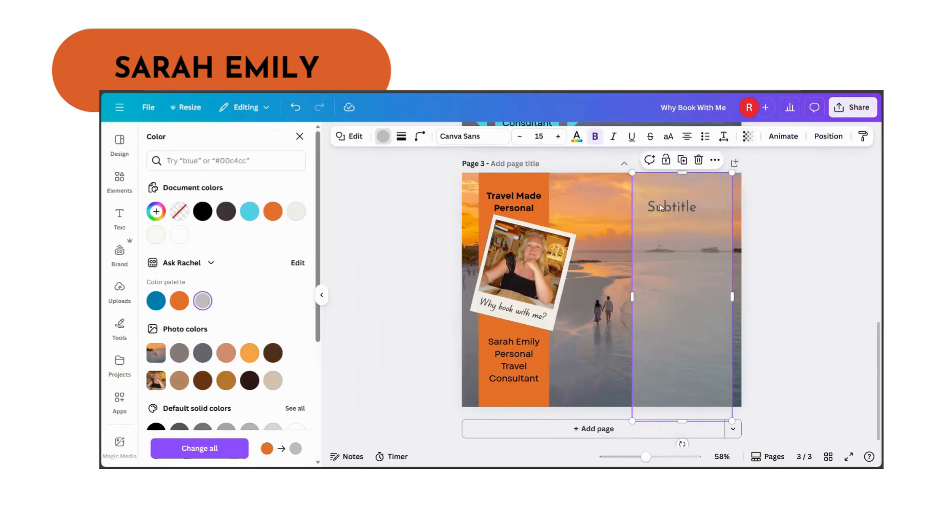
Send the translucent grey band backward so that it sits behind the Subtitle text.
{"action": "left_click", "coordinate": [828, 137]}
{"action": "left_click", "coordinate": [263, 190]}
{"action": "left_click", "coordinate": [859, 252]}
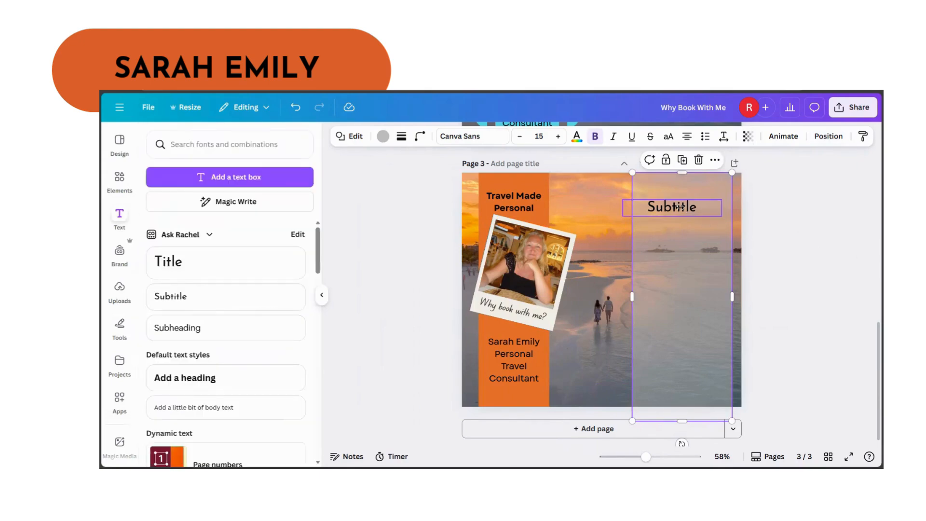
{"action": "key", "text": "Escape"}
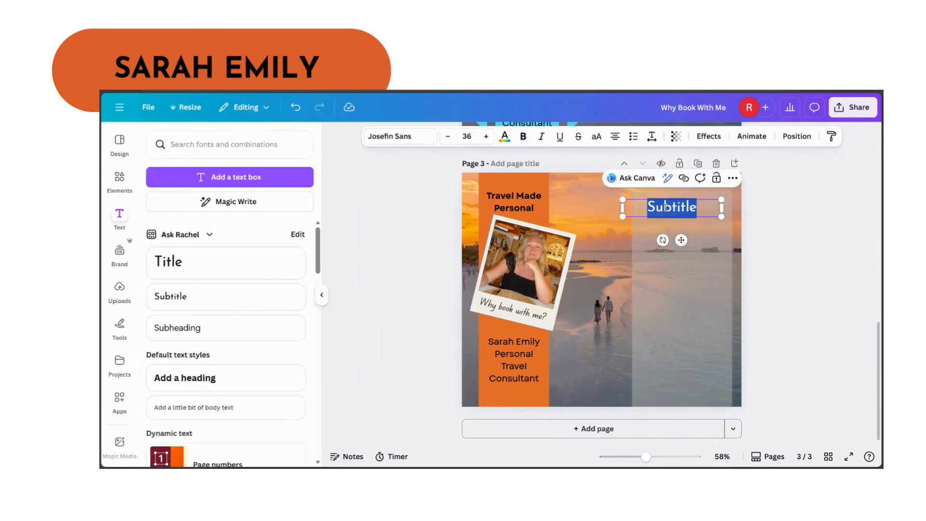
Move the Subtitle text to the upper part of the grey band and narrow its box to fit inside.
{"action": "left_click_drag", "start_coordinate": [665, 207], "coordinate": [726, 202]}
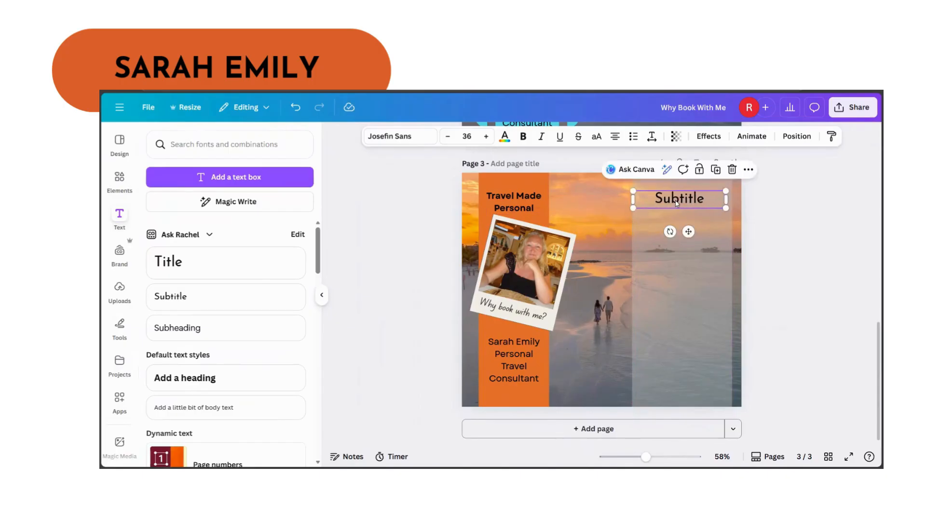
{"action": "left_click_drag", "start_coordinate": [633, 201], "coordinate": [643, 204]}
{"action": "left_click", "coordinate": [769, 213]}
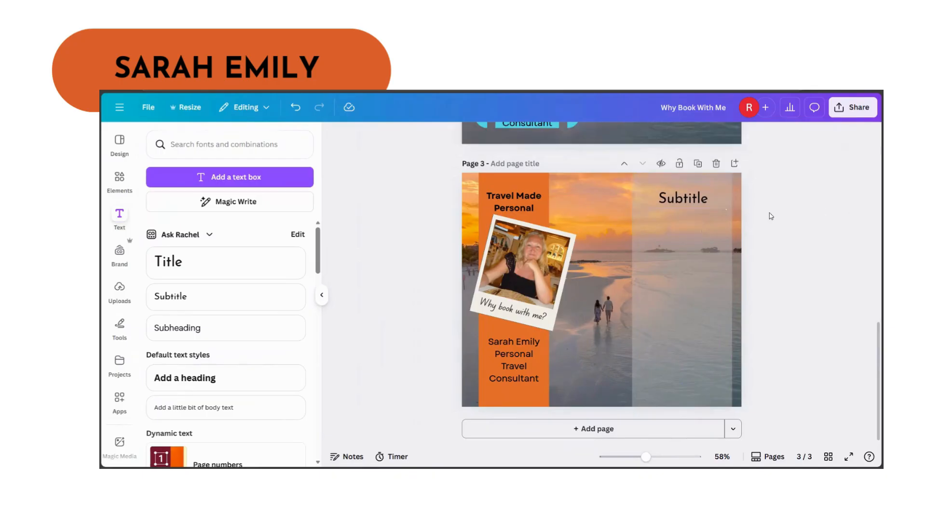
{"action": "left_click", "coordinate": [706, 201]}
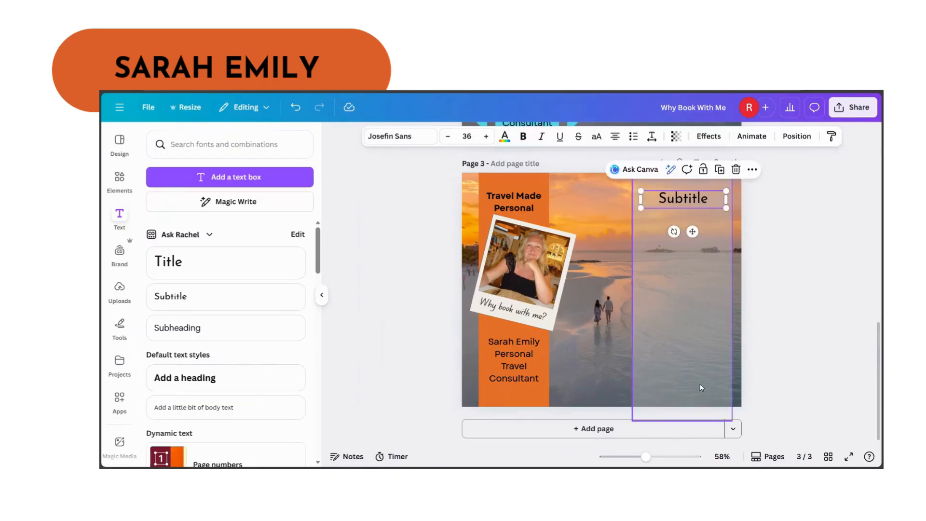
{"action": "left_click", "coordinate": [826, 289]}
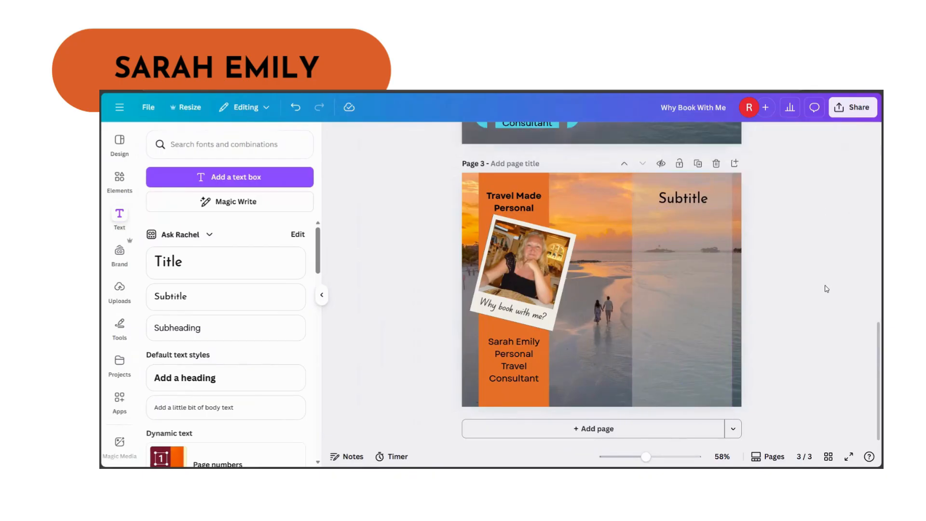
{"action": "left_click", "coordinate": [593, 203]}
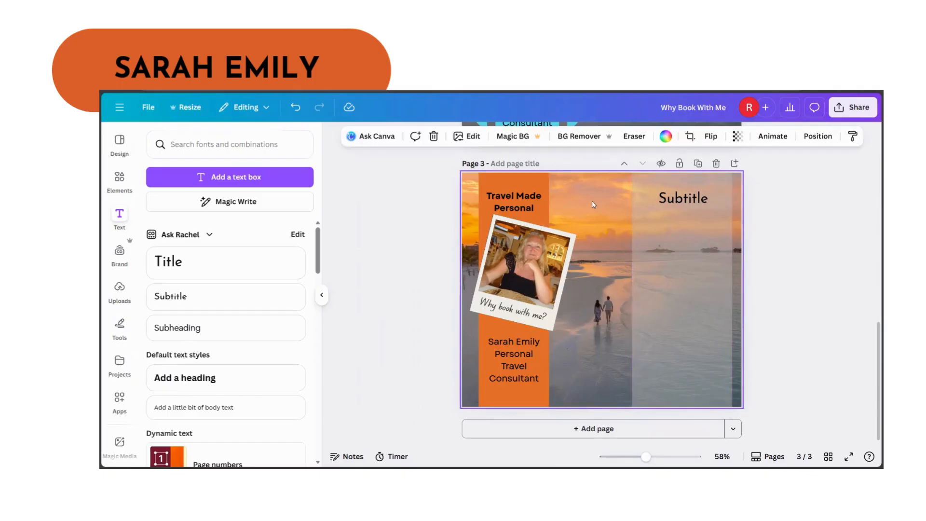
{"action": "left_click", "coordinate": [527, 186]}
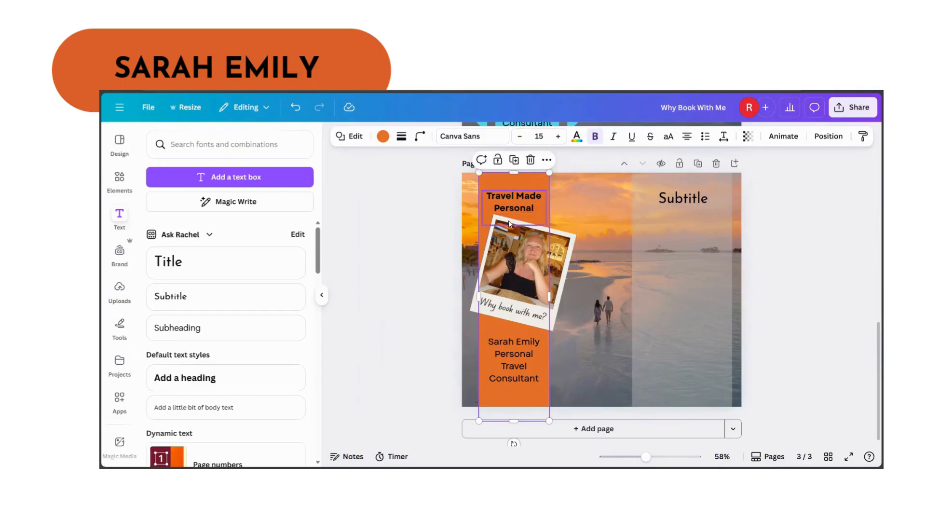
{"action": "left_click", "coordinate": [609, 234]}
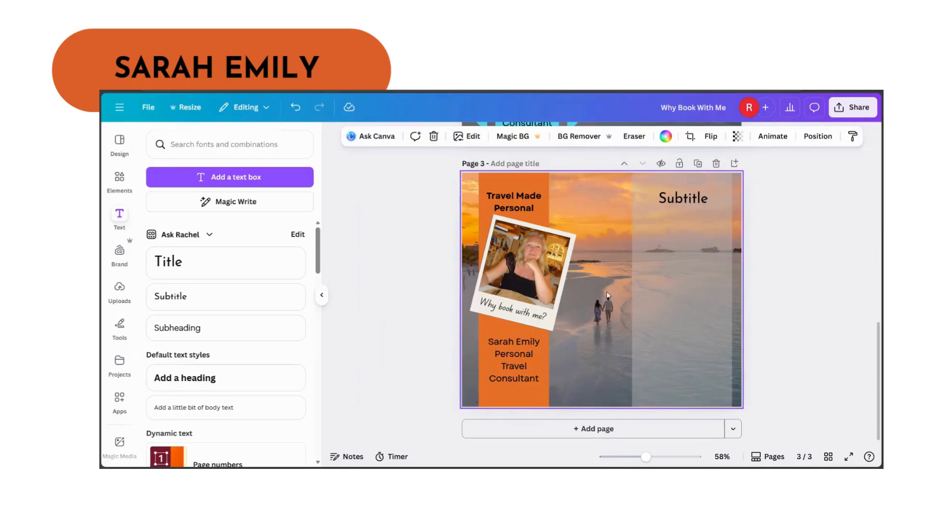
Search the elements library for "honeymoon" and limit the results to graphics.
{"action": "left_click", "coordinate": [112, 180]}
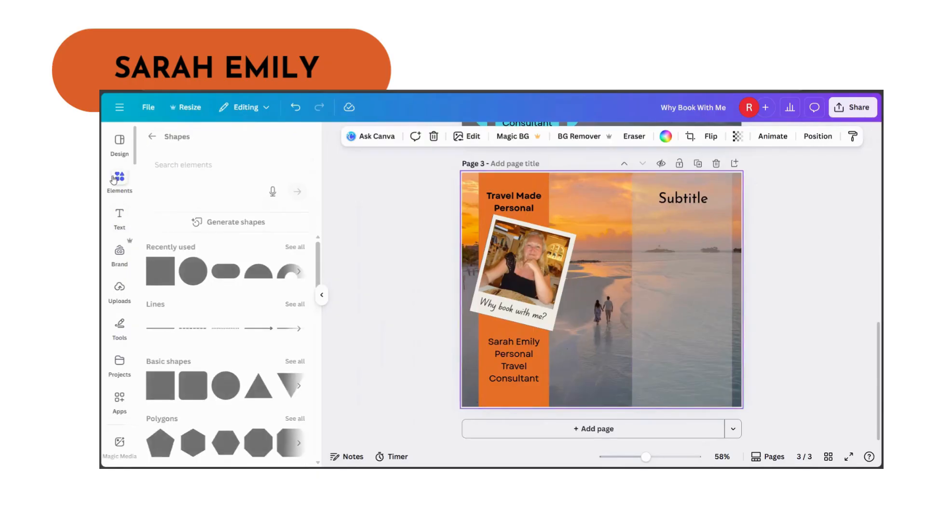
{"action": "left_click", "coordinate": [151, 136]}
{"action": "left_click", "coordinate": [154, 145]}
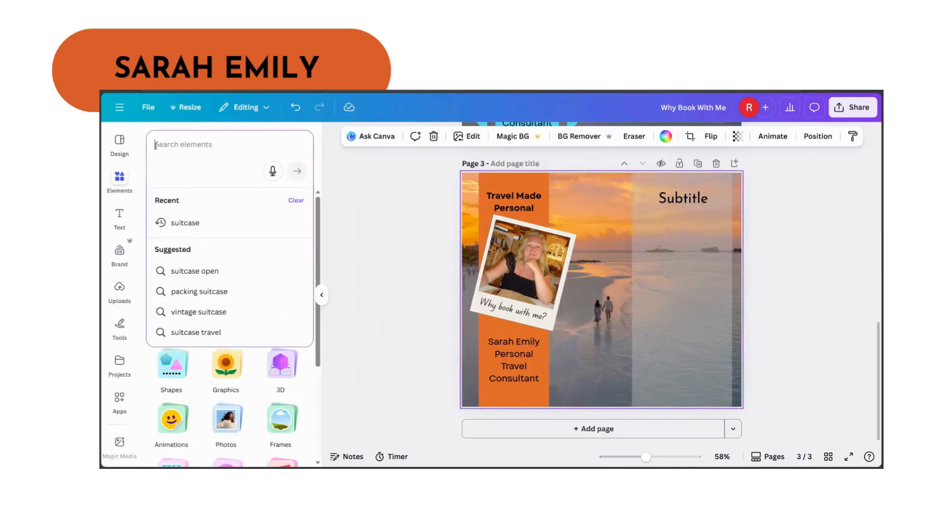
{"action": "type", "text": "honeymoon"}
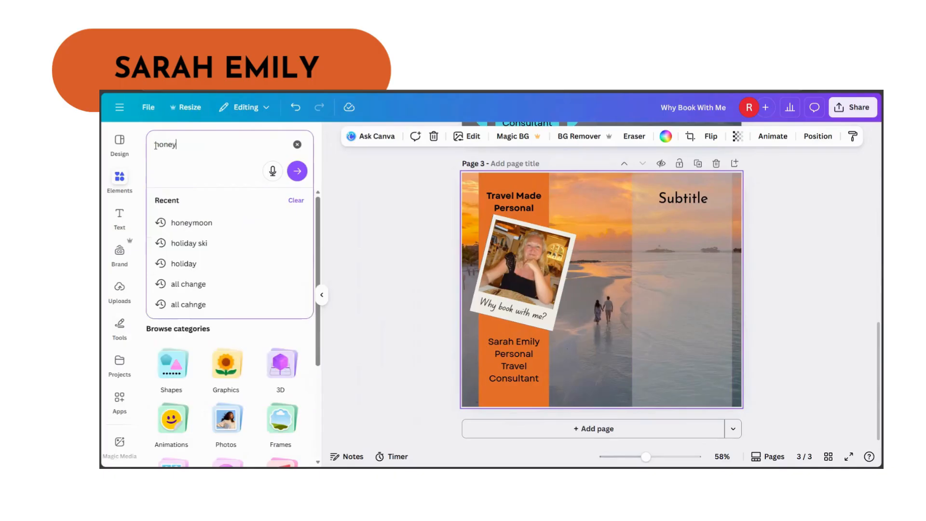
{"action": "key", "text": "Return"}
{"action": "left_click", "coordinate": [180, 207]}
Add the outlined heart-and-airplane graphic to page 3, shrink it and place it near the bottom of the grey band.
{"action": "left_click", "coordinate": [185, 258]}
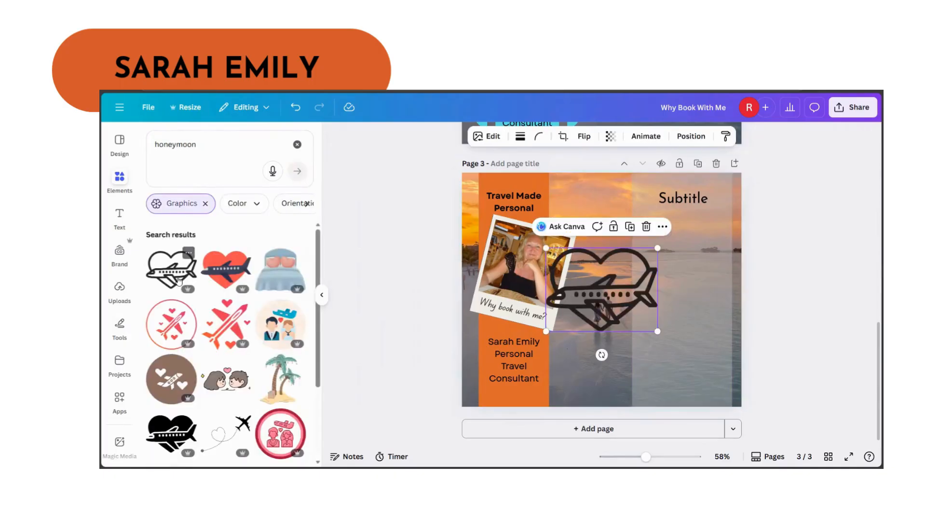
{"action": "left_click_drag", "start_coordinate": [658, 249], "coordinate": [719, 386]}
{"action": "left_click", "coordinate": [810, 321]}
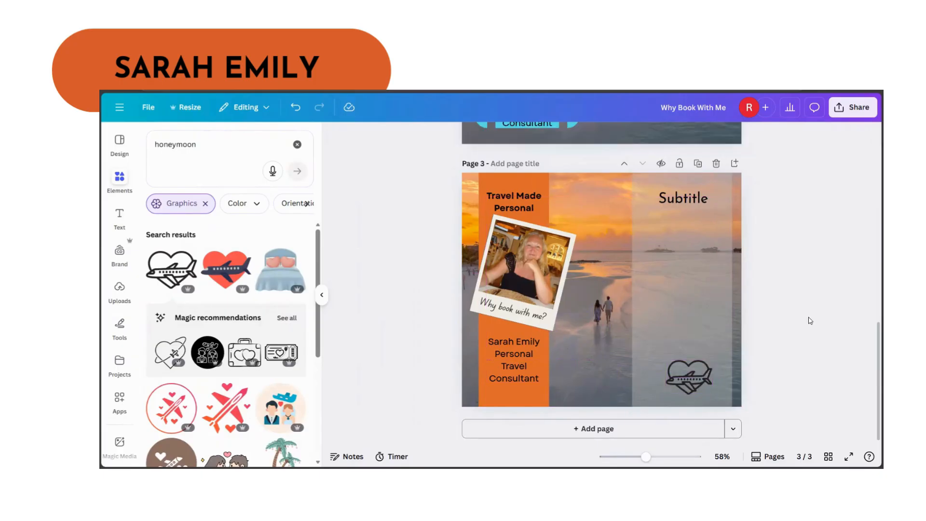
Move the "Travel Made Personal" heading higher on page 3's orange band and set its font size to 27.
{"action": "left_click", "coordinate": [592, 187]}
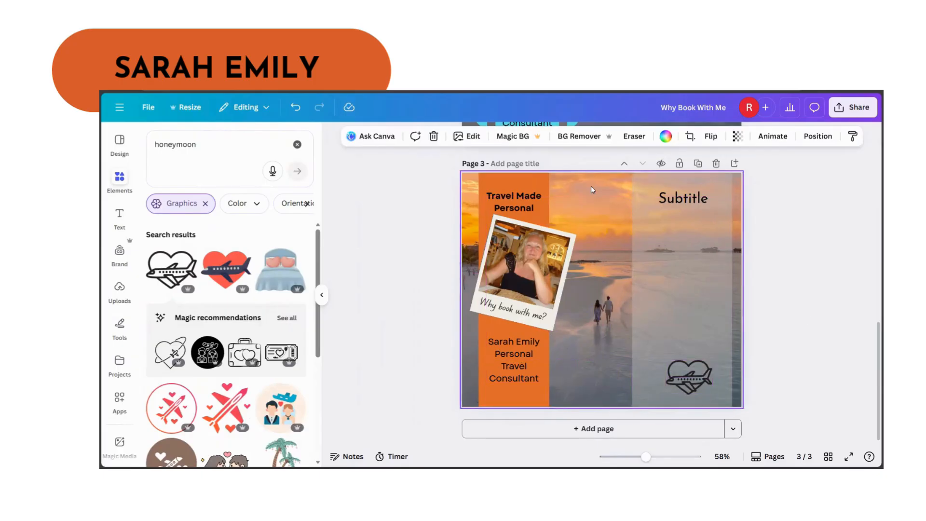
{"action": "left_click", "coordinate": [501, 204]}
{"action": "left_click_drag", "start_coordinate": [501, 205], "coordinate": [486, 189]}
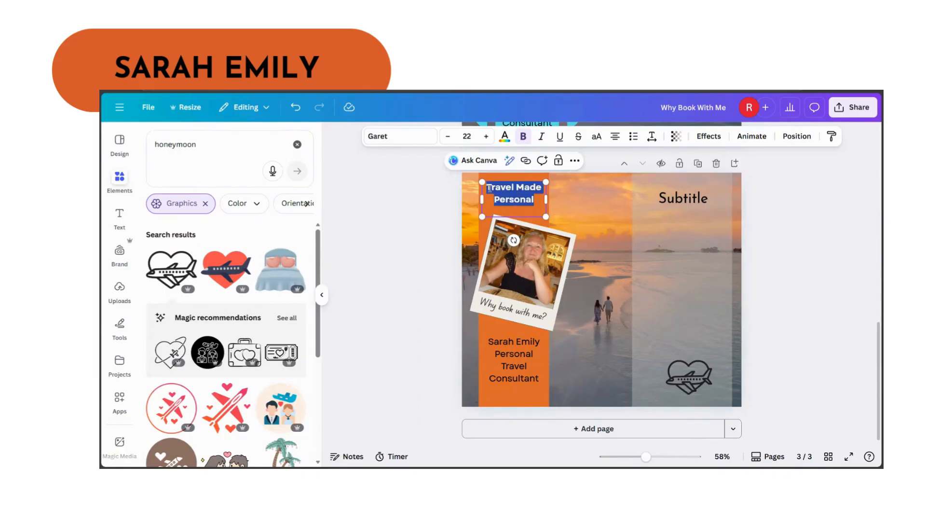
{"action": "left_click", "coordinate": [486, 137]}
{"action": "left_click", "coordinate": [486, 136]}
{"action": "left_click", "coordinate": [486, 136]}
{"action": "left_click", "coordinate": [487, 136]}
{"action": "left_click", "coordinate": [486, 137]}
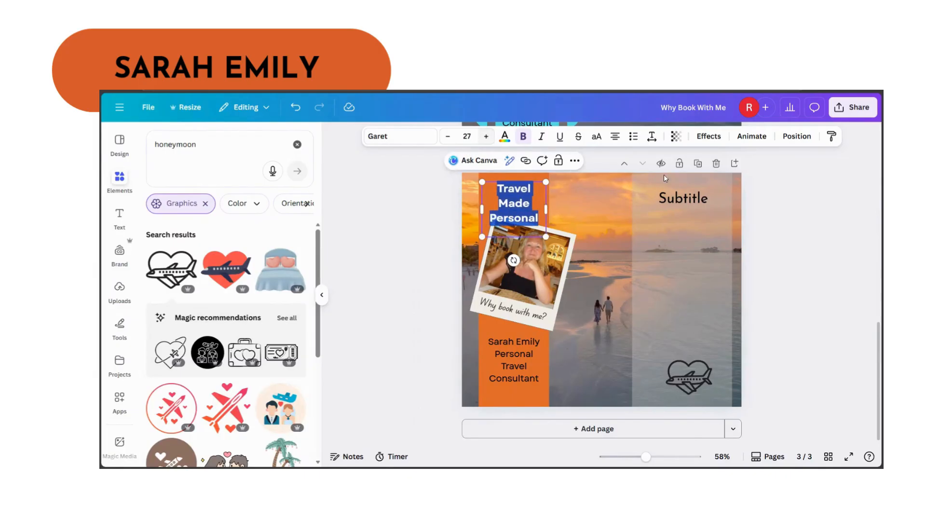
Nudge the "Travel Made Personal" heading up to the page's top edge and set its line spacing to 1.16.
{"action": "scroll", "coordinate": [837, 217], "scroll_direction": "up", "scroll_amount": 3}
{"action": "left_click", "coordinate": [585, 320]}
{"action": "left_click", "coordinate": [528, 323]}
{"action": "left_click_drag", "start_coordinate": [529, 323], "coordinate": [528, 317]}
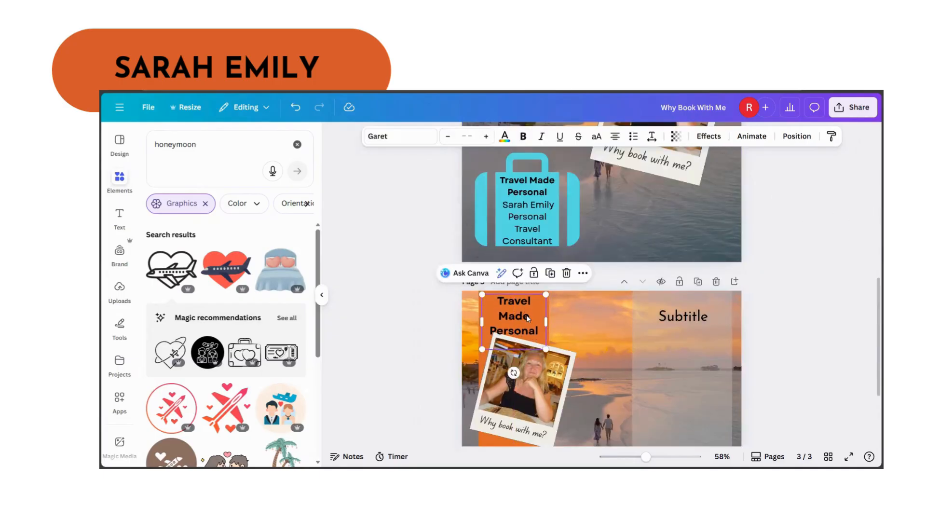
{"action": "left_click", "coordinate": [652, 137]}
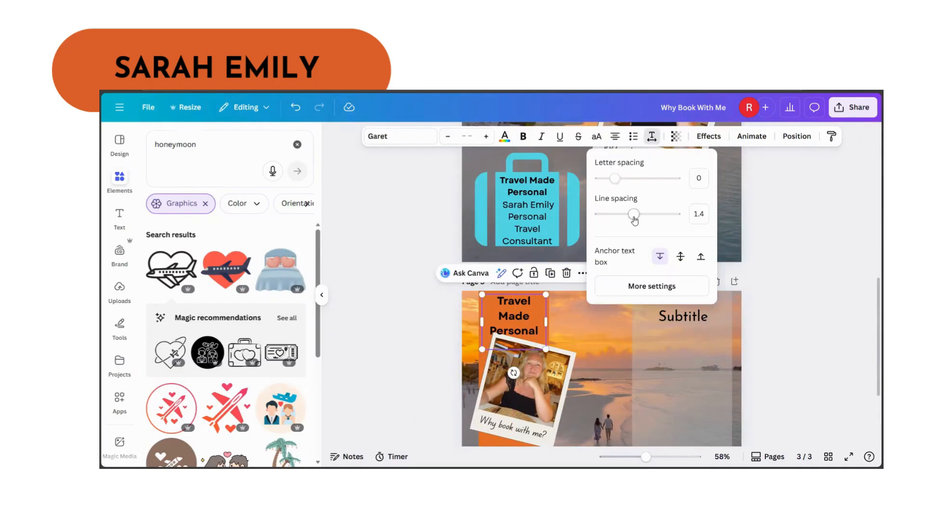
{"action": "left_click_drag", "start_coordinate": [633, 218], "coordinate": [624, 215]}
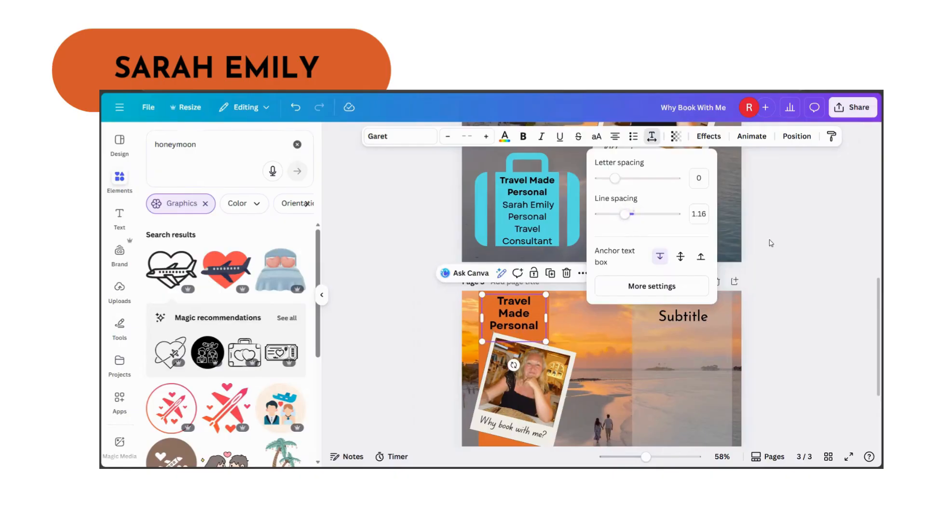
{"action": "left_click", "coordinate": [791, 245]}
Rotate the captioned polaroid group on page 3 slightly further clockwise.
{"action": "scroll", "coordinate": [792, 245], "scroll_direction": "down", "scroll_amount": 3}
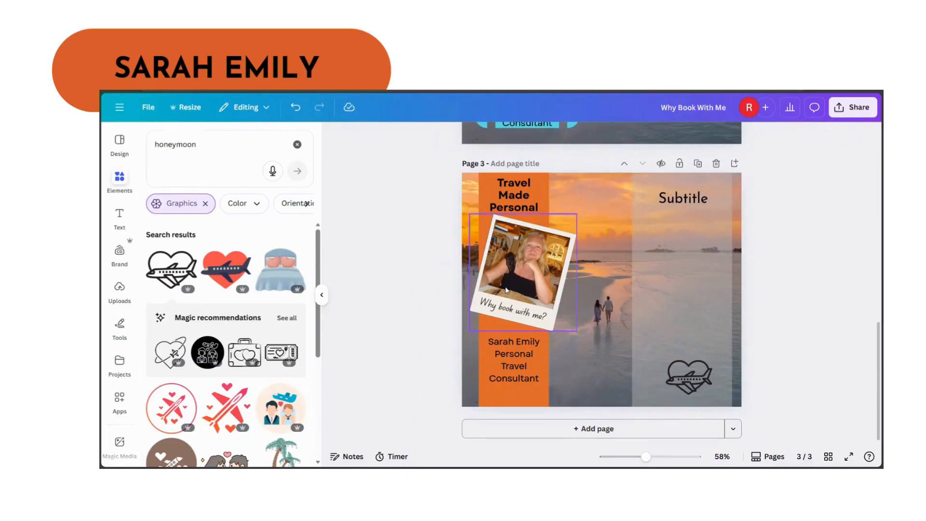
{"action": "left_click", "coordinate": [520, 280]}
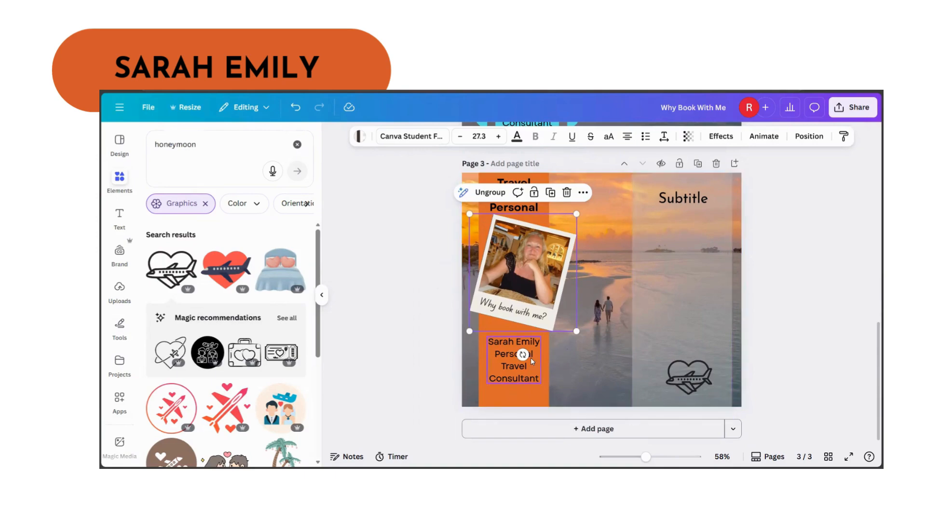
{"action": "mouse_move", "coordinate": [523, 354]}
{"action": "left_mouse_down"}
{"action": "mouse_move", "coordinate": [582, 347]}
{"action": "mouse_move", "coordinate": [516, 354]}
{"action": "mouse_move", "coordinate": [547, 353]}
{"action": "mouse_move", "coordinate": [546, 337]}
{"action": "mouse_move", "coordinate": [516, 353]}
{"action": "left_mouse_up"}
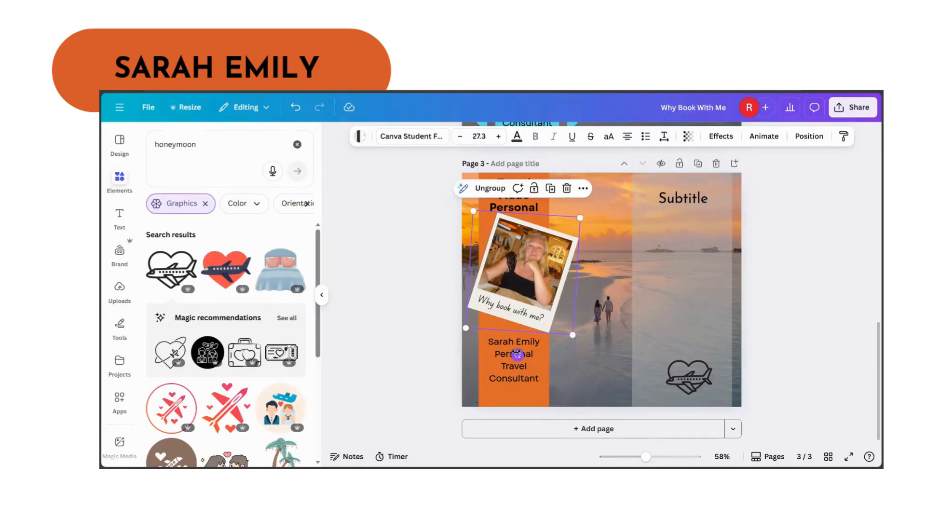
{"action": "left_click", "coordinate": [773, 293]}
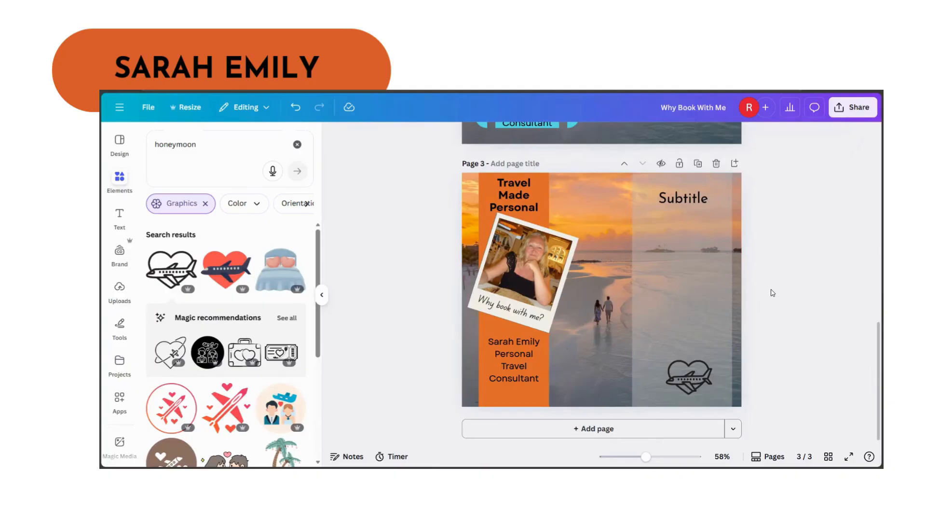
Review all three pages, comparing the original post with the suitcase layout and the orange-band layout.
{"action": "scroll", "coordinate": [770, 295], "scroll_direction": "up", "scroll_amount": 10}
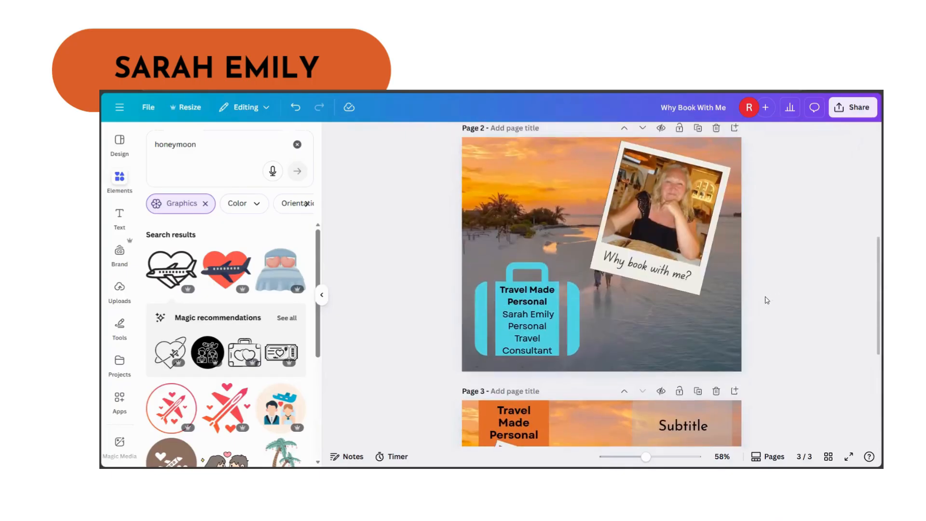
{"action": "scroll", "coordinate": [767, 299], "scroll_direction": "down", "scroll_amount": 5}
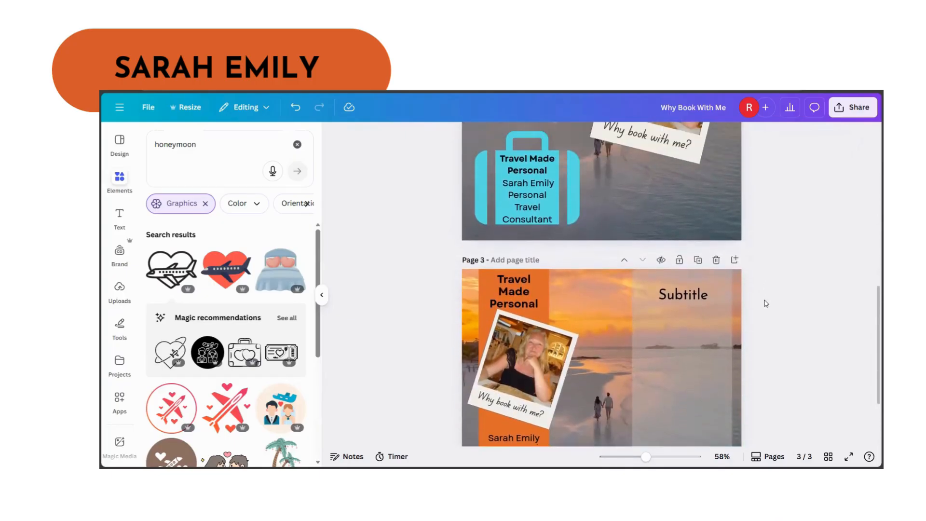
{"action": "scroll", "coordinate": [765, 307], "scroll_direction": "up", "scroll_amount": 3}
{"action": "scroll", "coordinate": [764, 307], "scroll_direction": "up", "scroll_amount": 5}
{"action": "scroll", "coordinate": [763, 309], "scroll_direction": "down", "scroll_amount": 8}
{"action": "scroll", "coordinate": [763, 312], "scroll_direction": "down", "scroll_amount": 2}
{"action": "scroll", "coordinate": [762, 309], "scroll_direction": "up", "scroll_amount": 4}
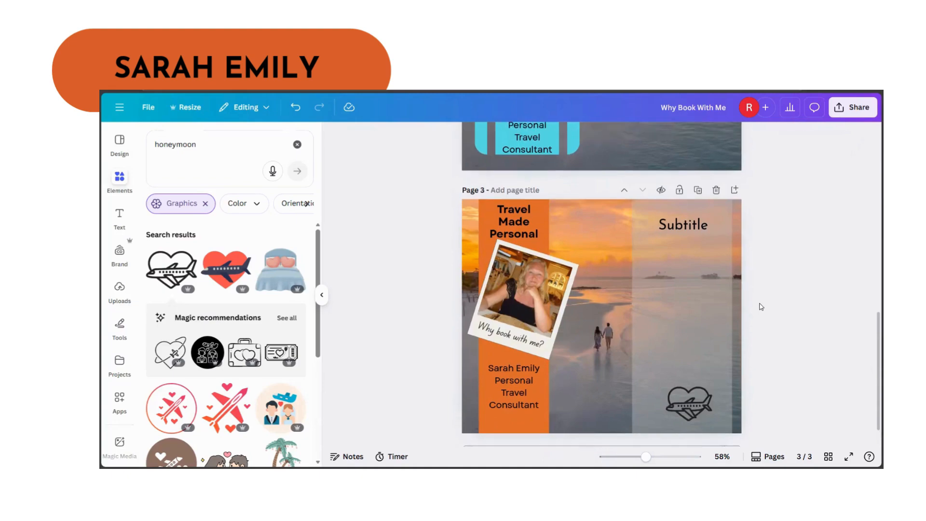
{"action": "scroll", "coordinate": [760, 307], "scroll_direction": "up", "scroll_amount": 5}
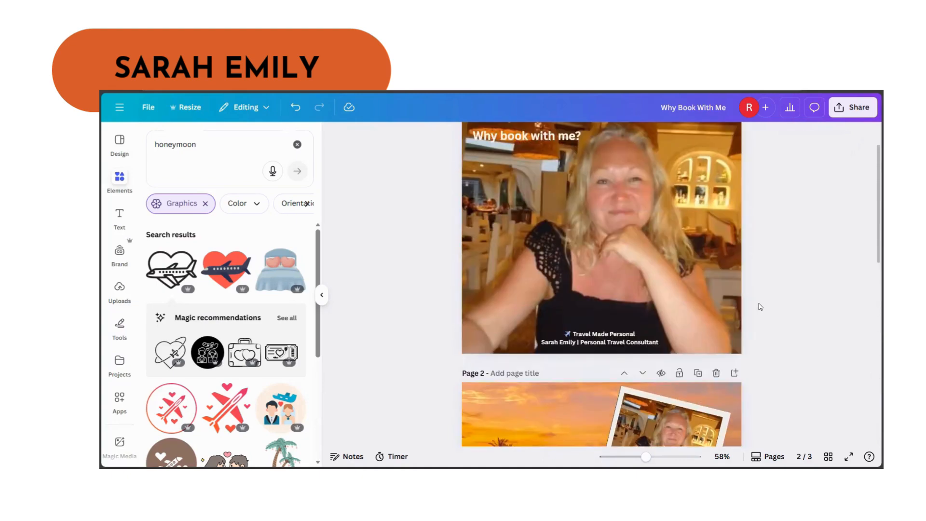
{"action": "scroll", "coordinate": [612, 241], "scroll_direction": "down", "scroll_amount": 7}
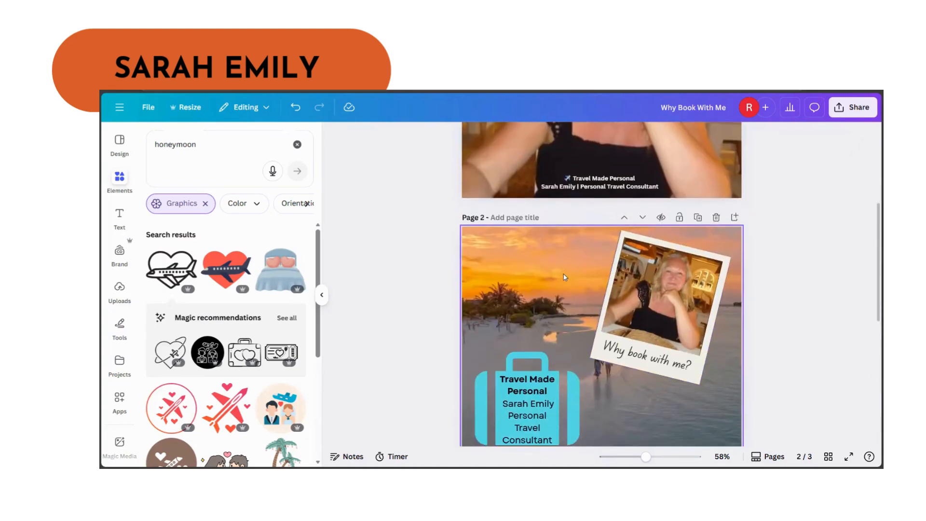
{"action": "scroll", "coordinate": [564, 277], "scroll_direction": "down", "scroll_amount": 1}
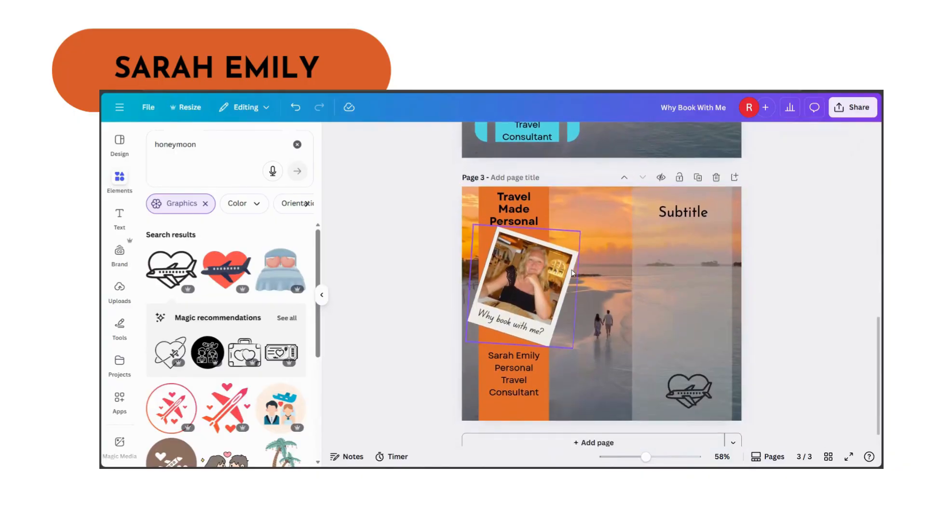